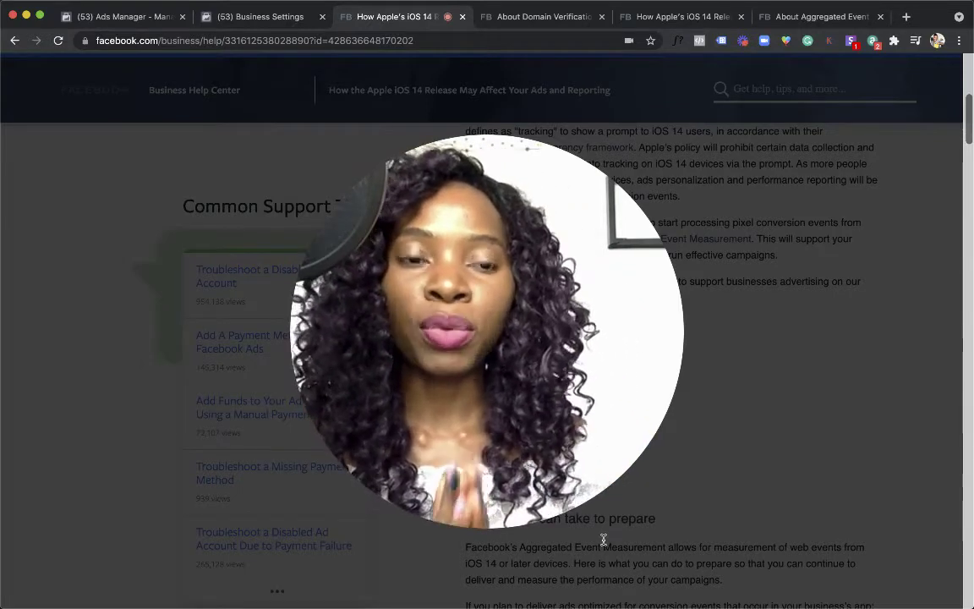
Step: Read the introduction of the help article on how the Apple iOS 14 release may affect ads and reporting
mouse_move(575, 338)
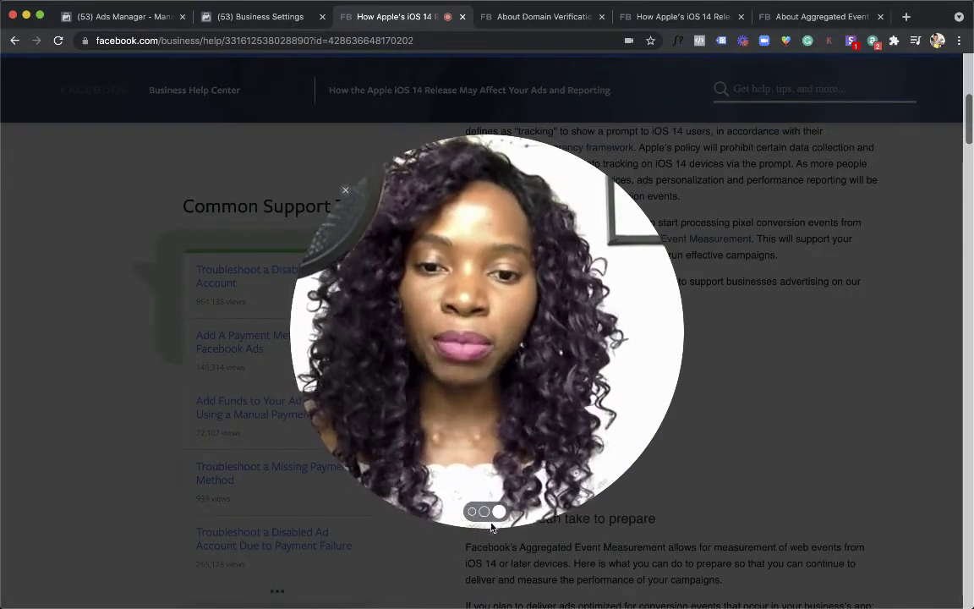
click(483, 511)
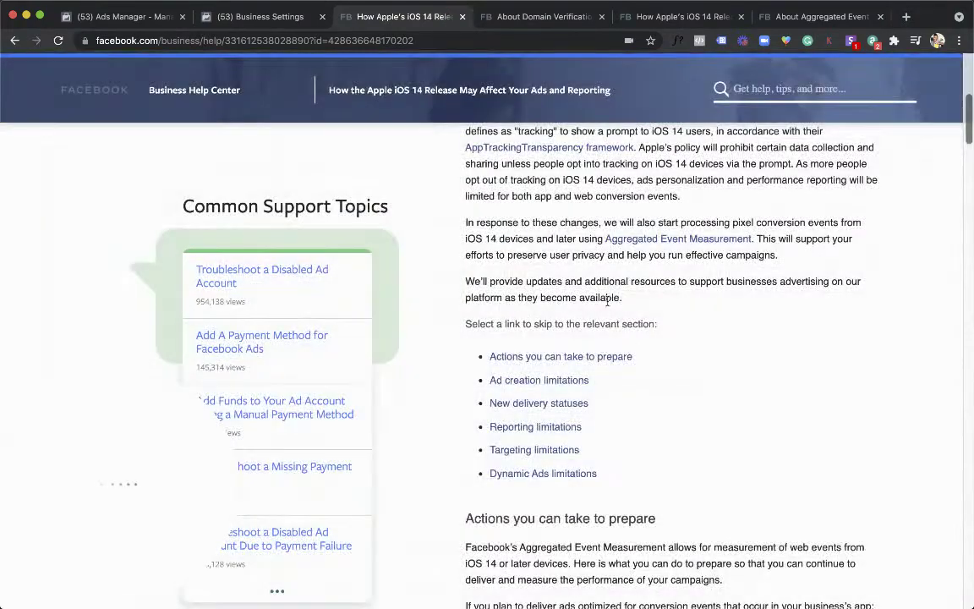
scroll(616, 266, up, 5)
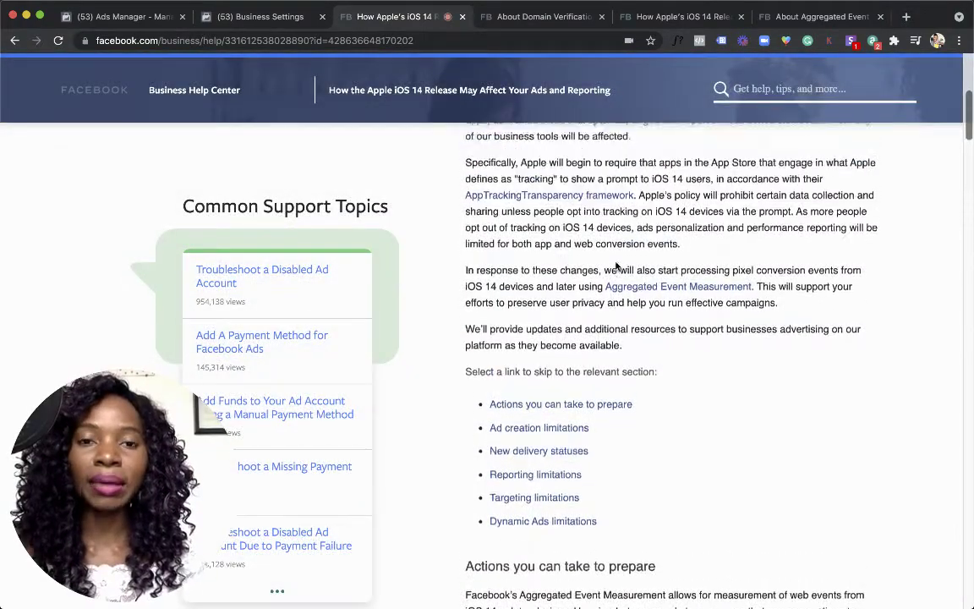
scroll(615, 262, down, 3)
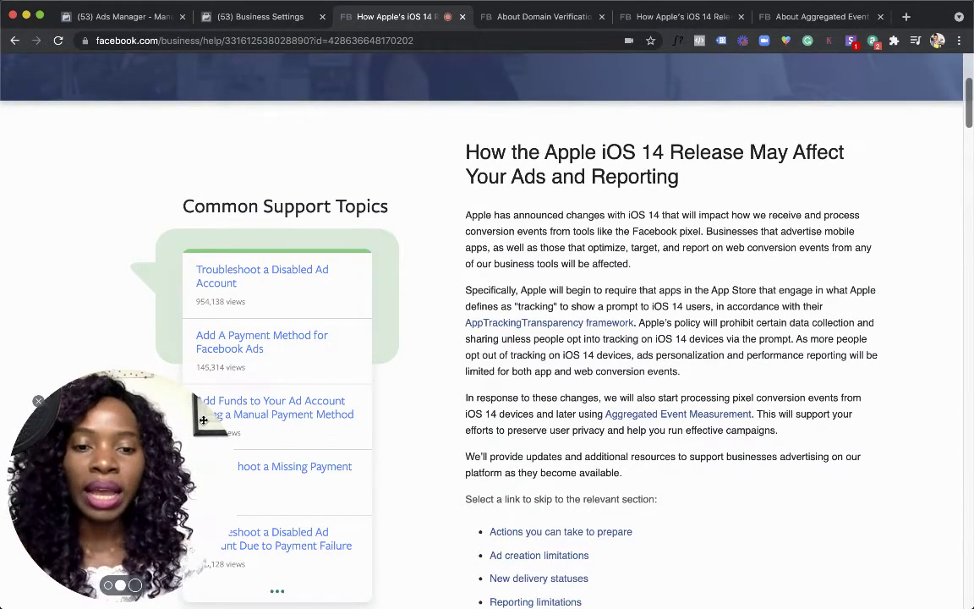
scroll(565, 302, down, 2)
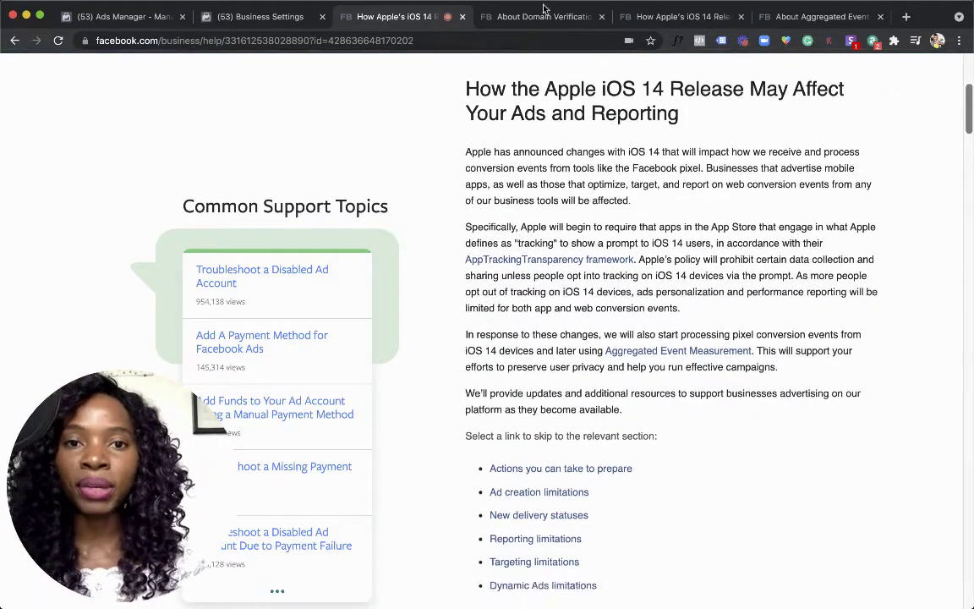
Step: Open the help article About Domain Verification in Business Manager and read its introduction on claiming domain ownership
click(542, 16)
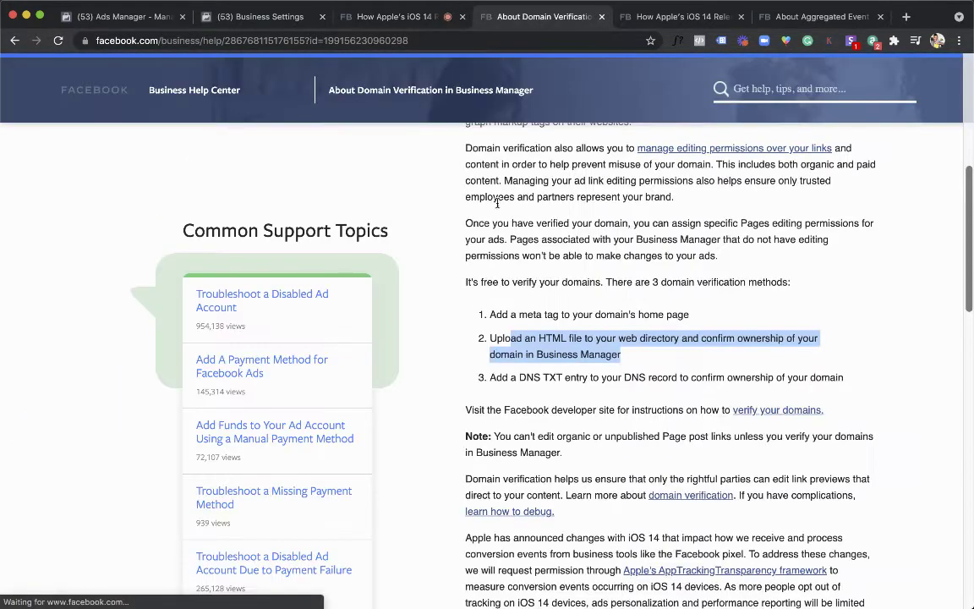
drag(473, 338, 145, 415)
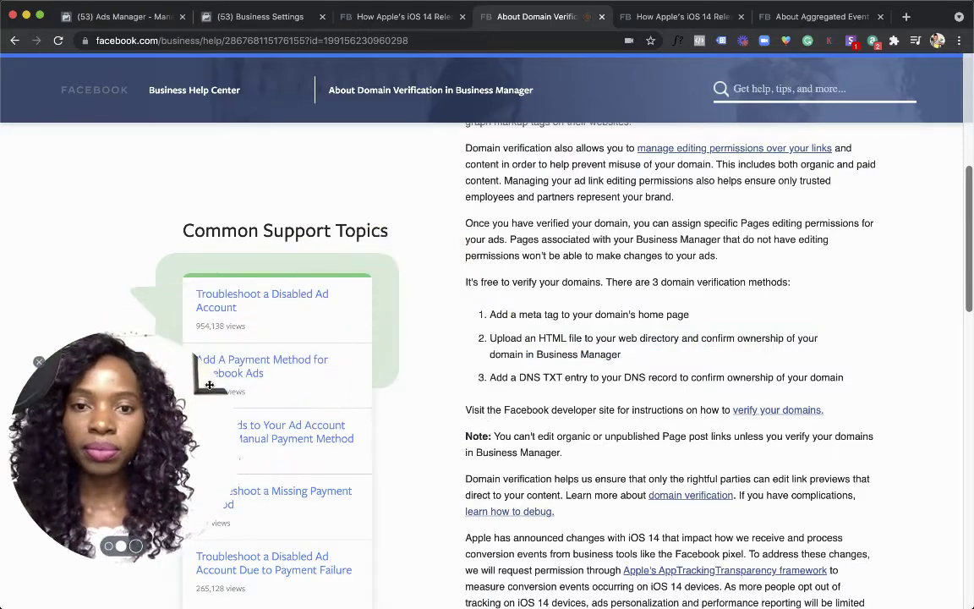
scroll(569, 262, up, 5)
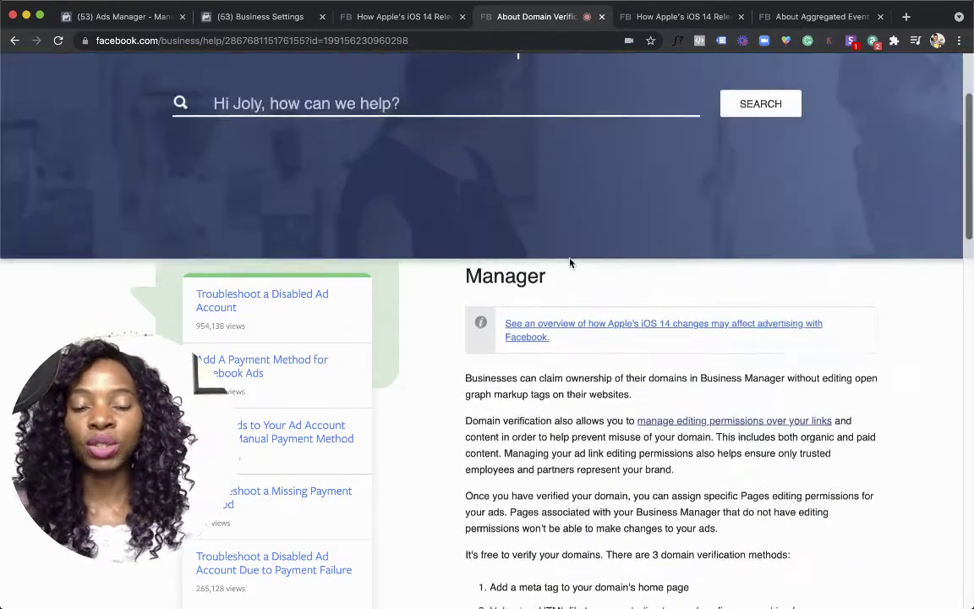
scroll(569, 262, down, 2)
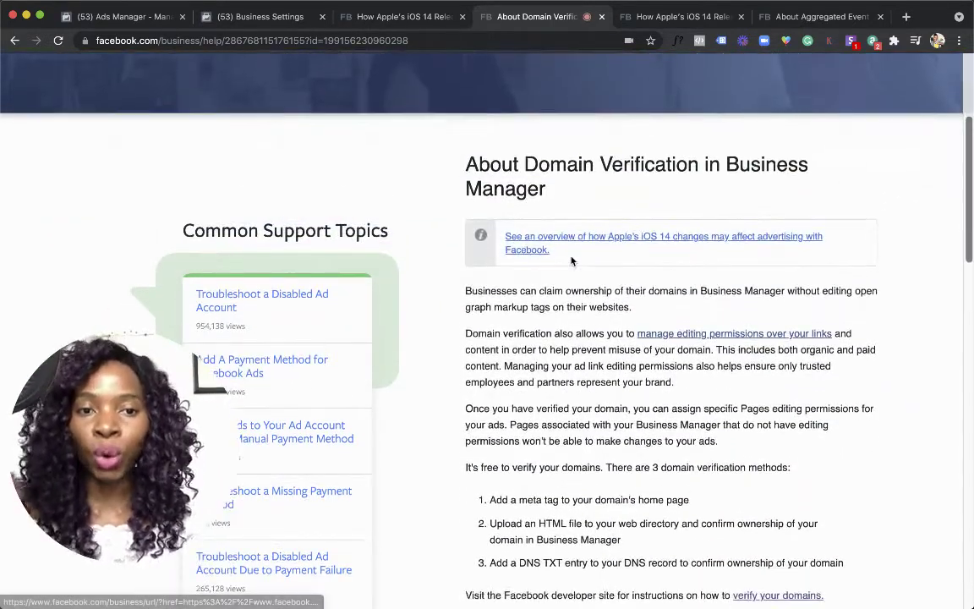
scroll(571, 260, down, 3)
scroll(570, 258, up, 2)
scroll(572, 261, up, 1)
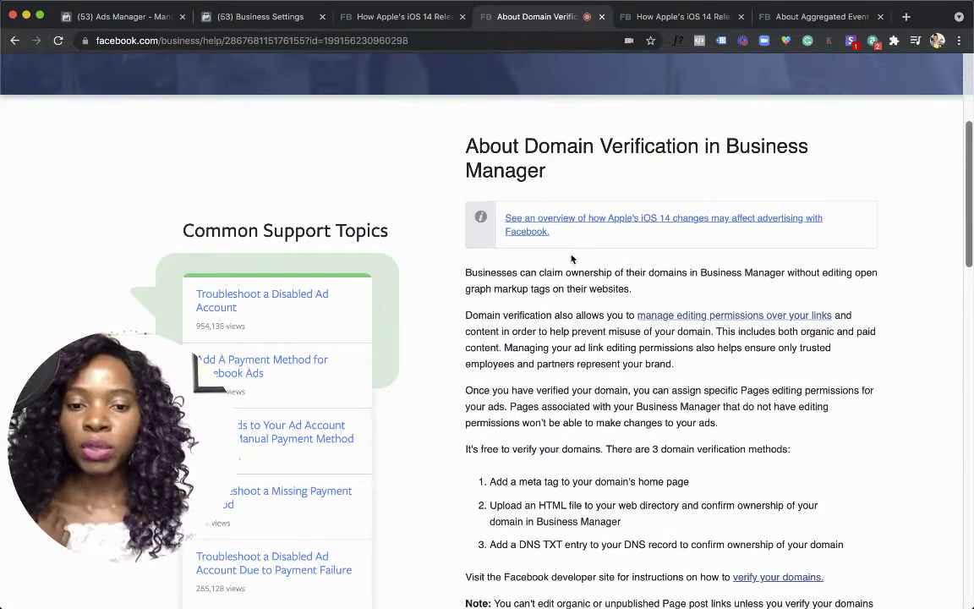
Step: Go from Ads Manager to Business Settings and open the Domains page under Brand Safety
click(127, 17)
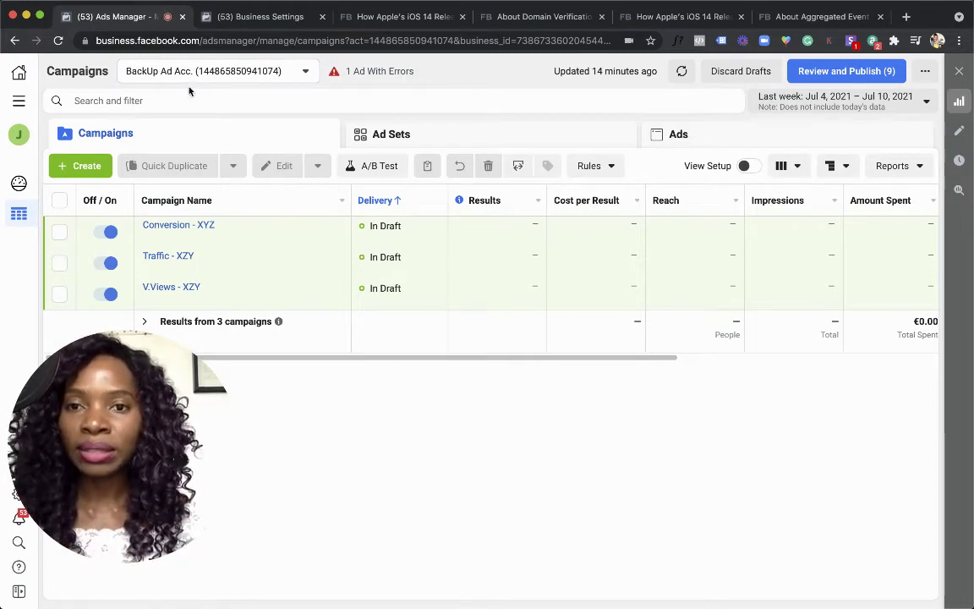
mouse_move(297, 263)
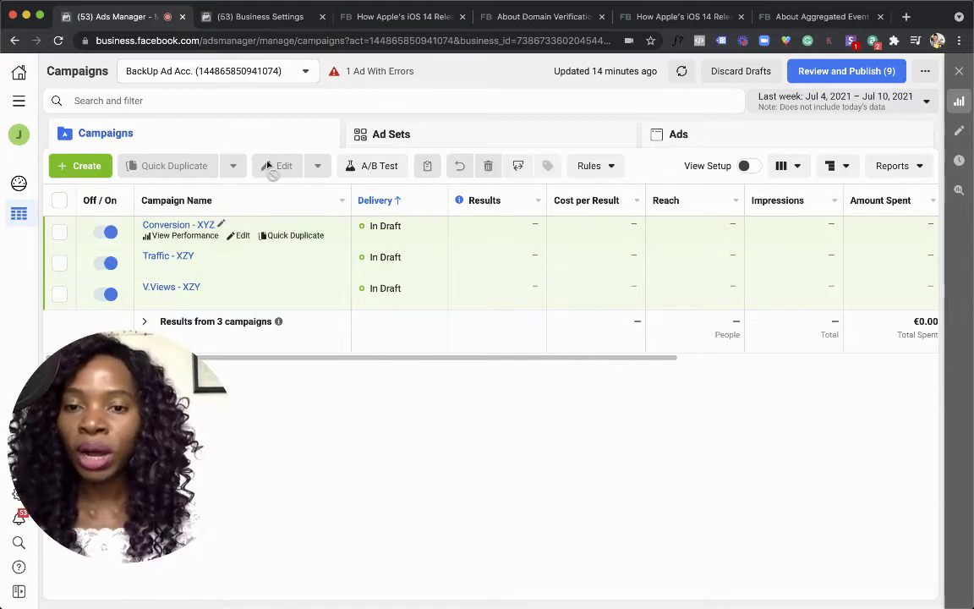
click(18, 101)
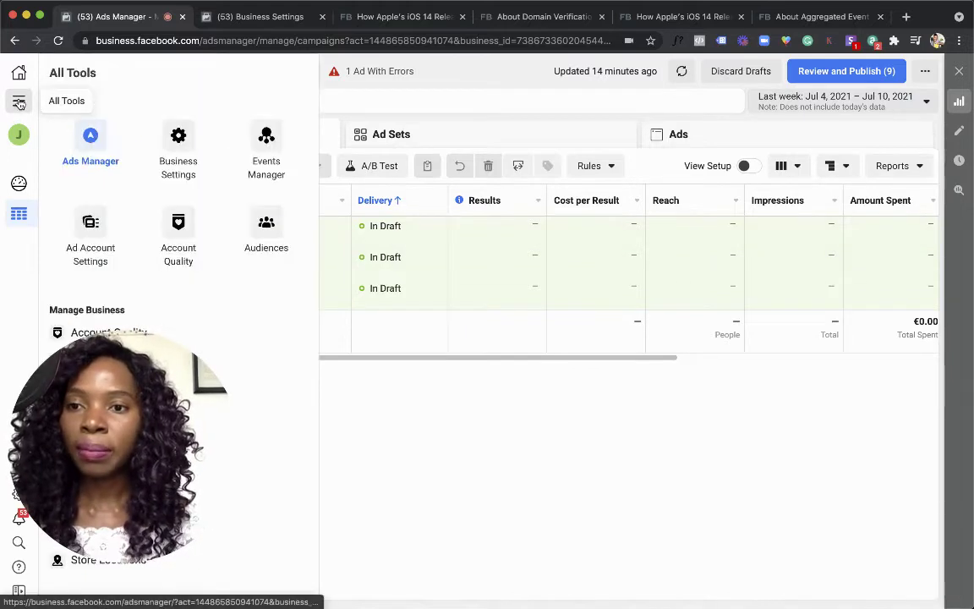
click(178, 150)
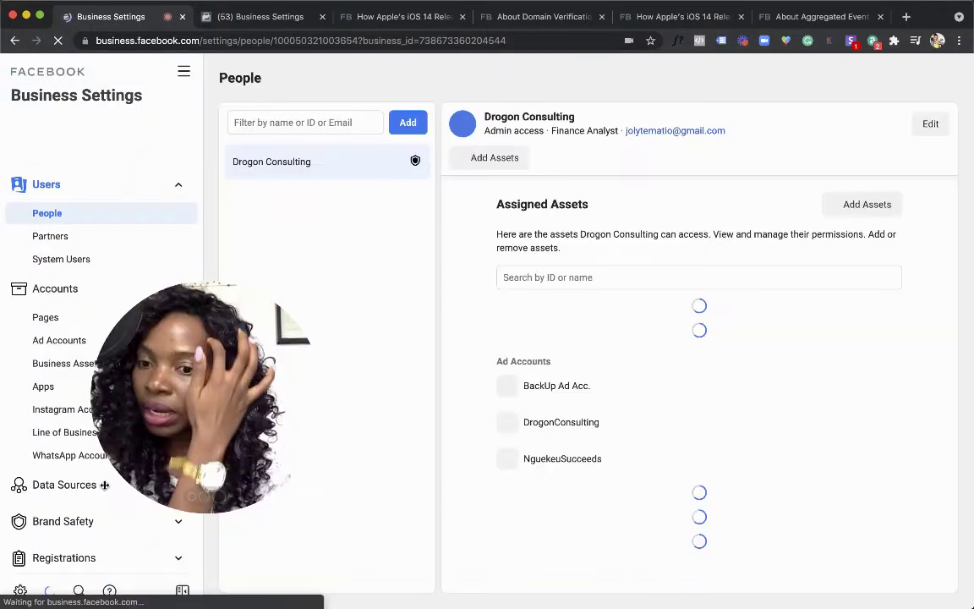
drag(220, 384, 651, 162)
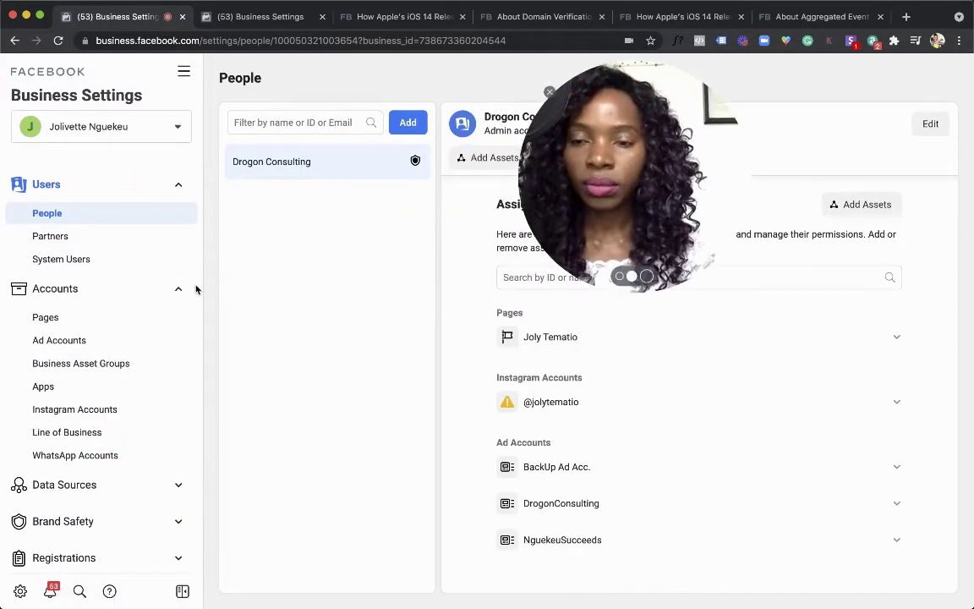
scroll(77, 507, down, 3)
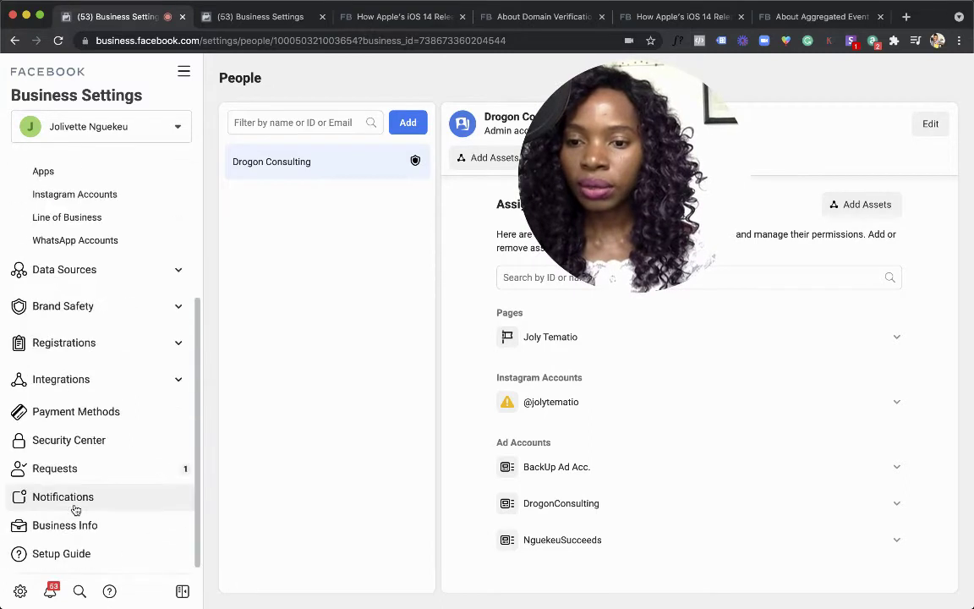
click(110, 311)
click(53, 338)
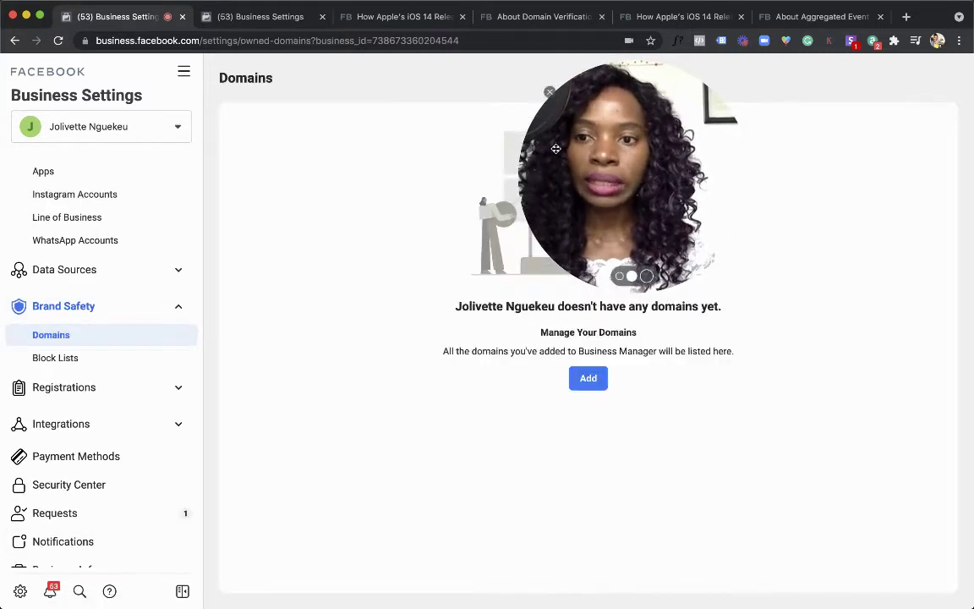
drag(556, 149, 228, 264)
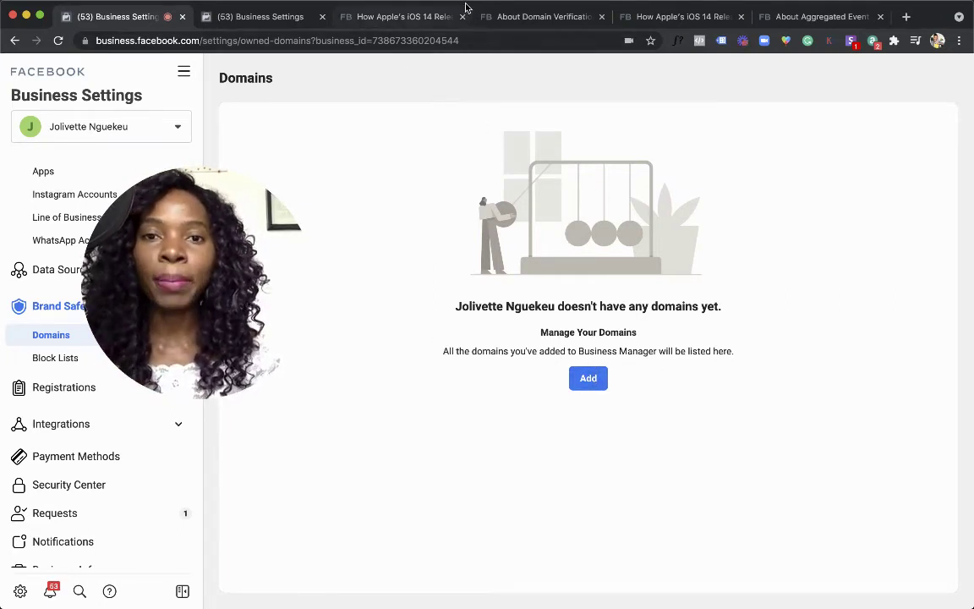
Step: Return to the domain verification help article and review the meta tag, HTML file and DNS TXT verification methods
click(400, 14)
click(542, 14)
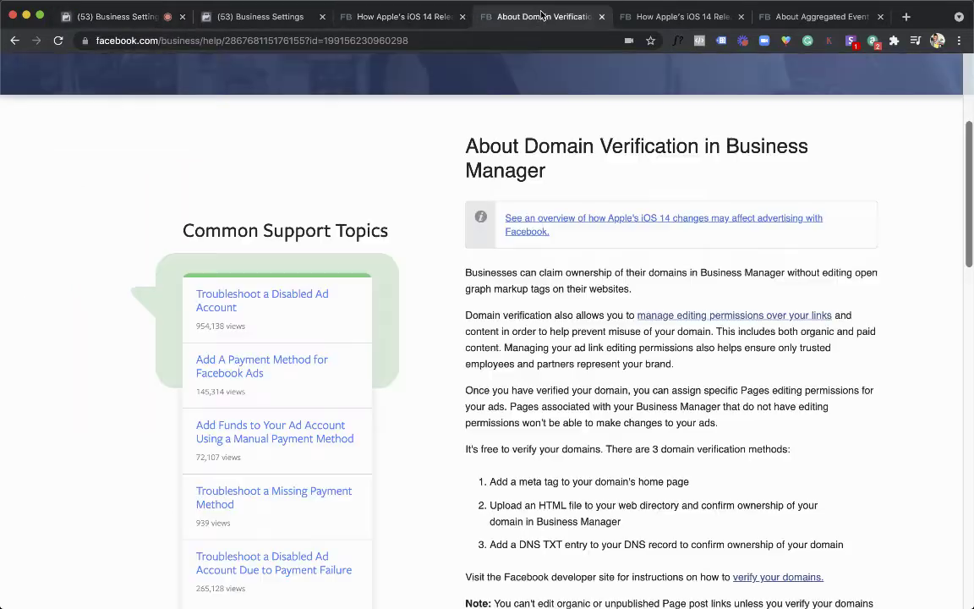
scroll(531, 427, down, 3)
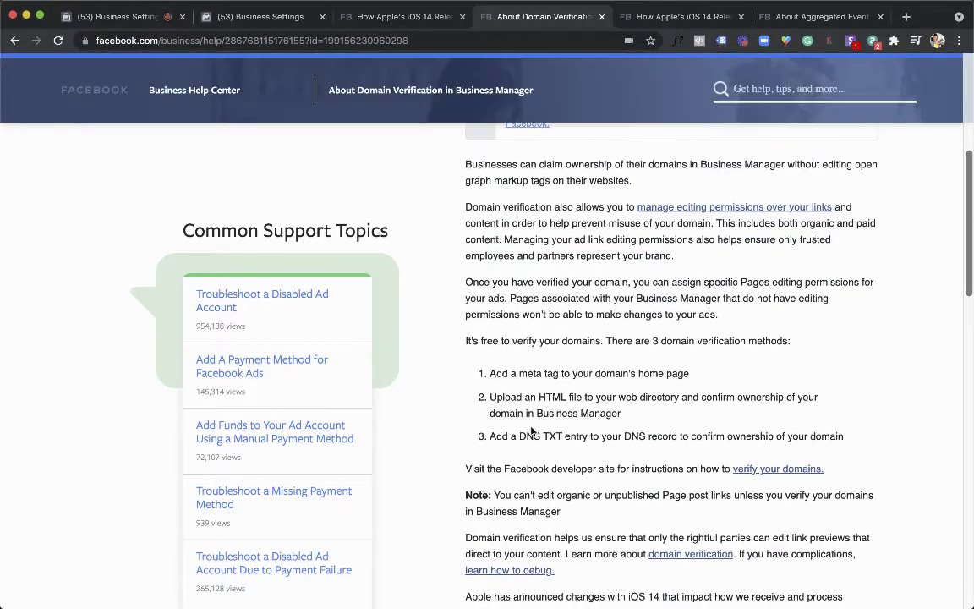
scroll(532, 430, down, 2)
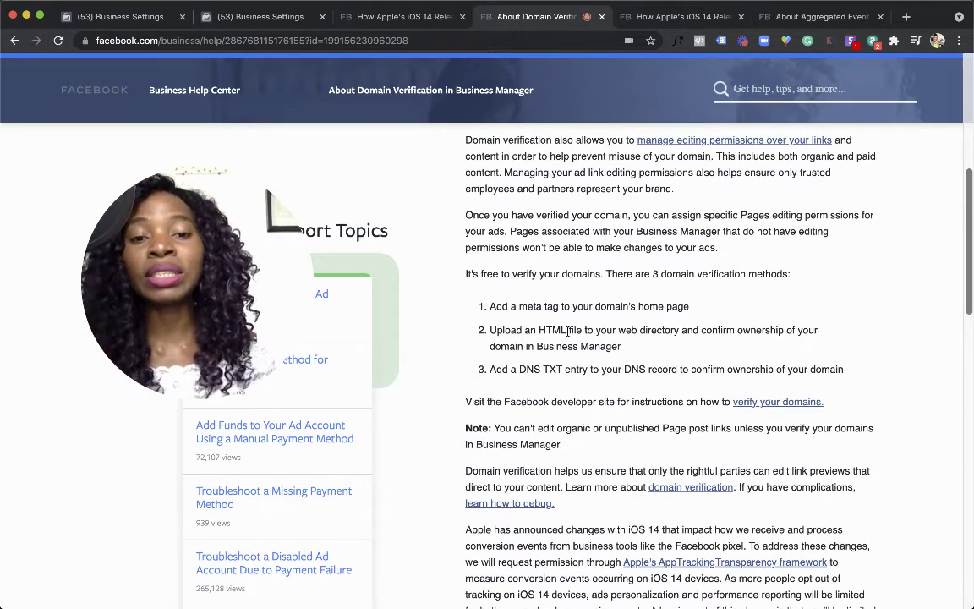
scroll(567, 330, down, 3)
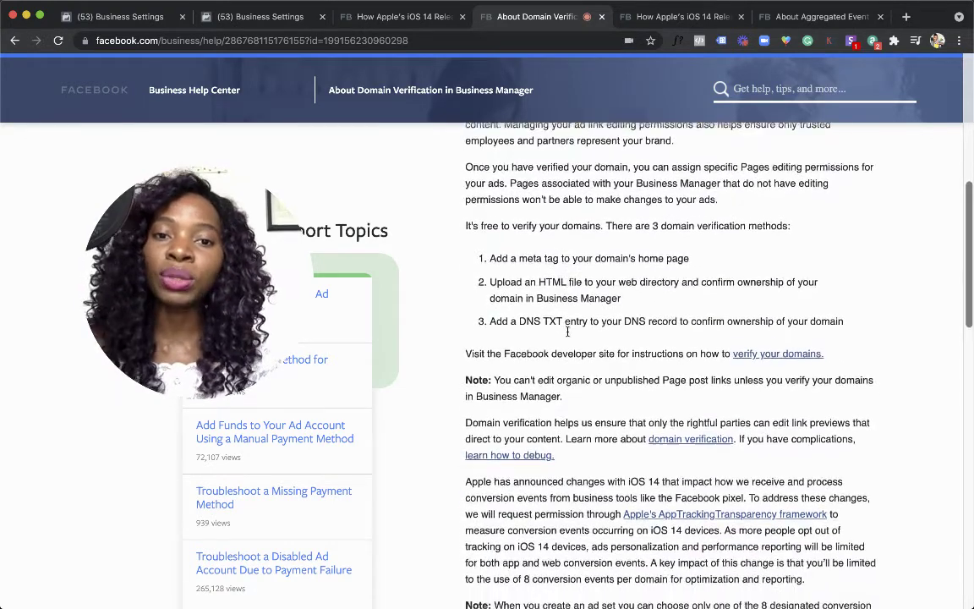
scroll(568, 331, up, 1)
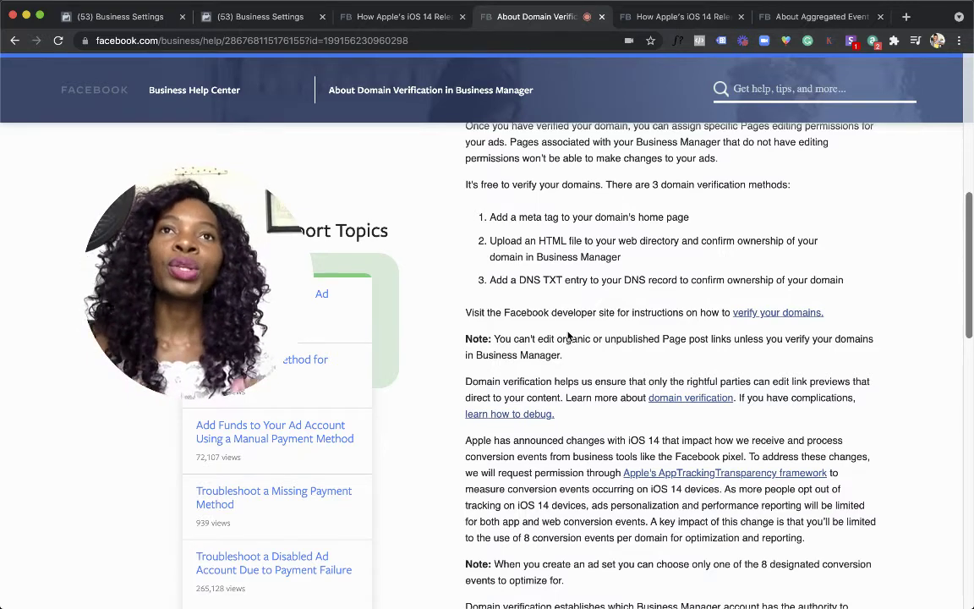
Step: Go back from the Domains page to Ads Manager and switch to the BackUp Ad Acc. ad account
click(155, 25)
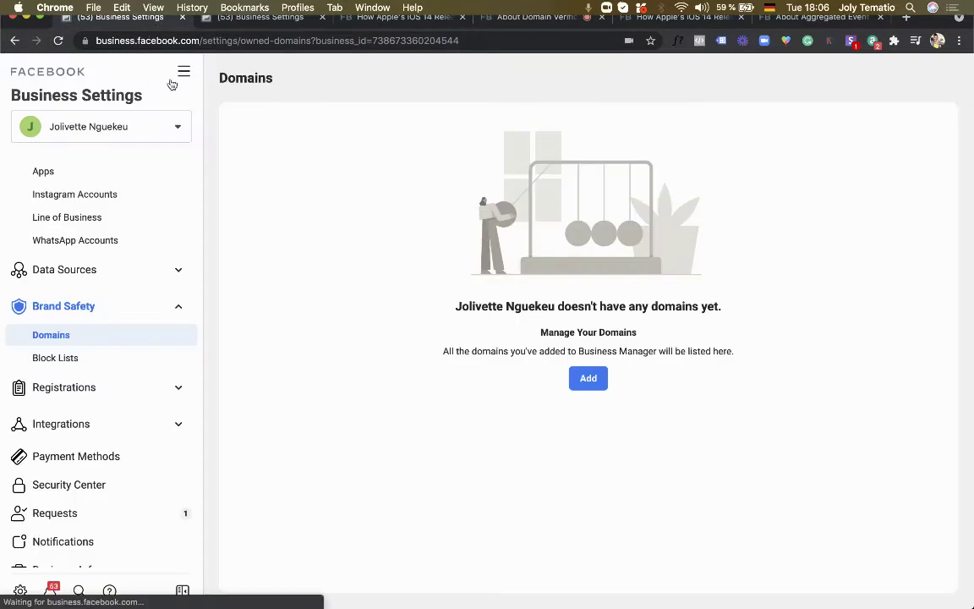
click(184, 74)
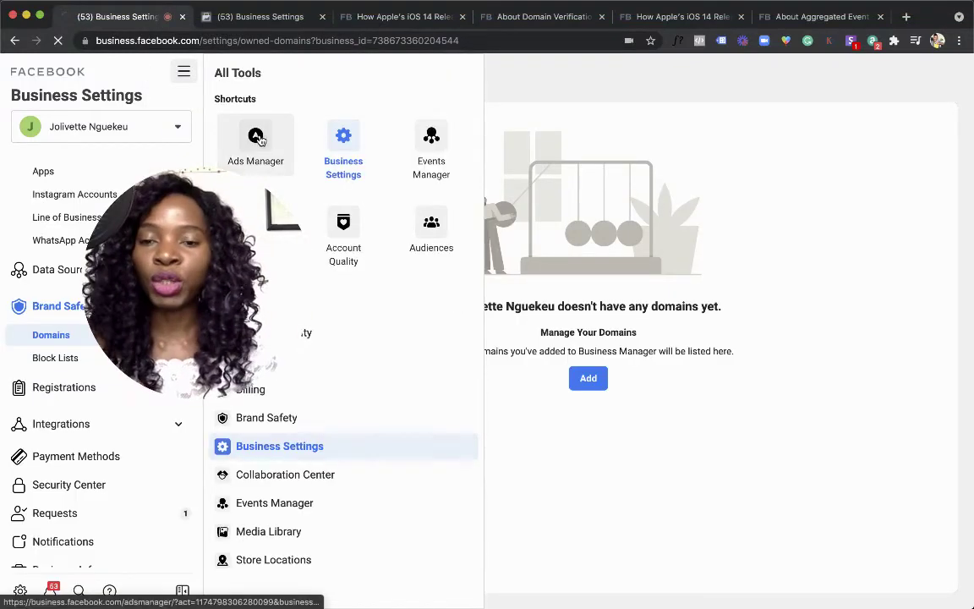
drag(174, 264, 689, 144)
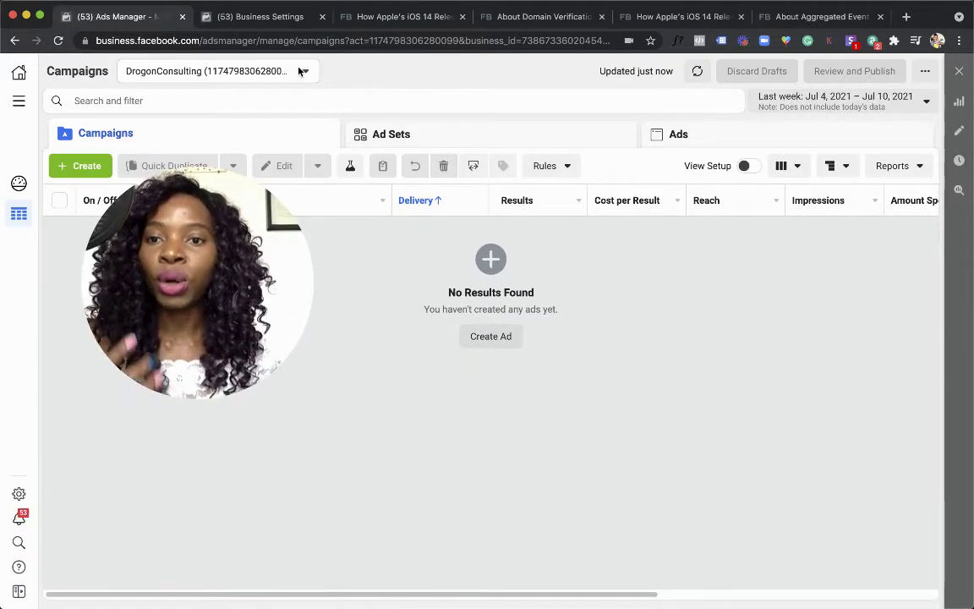
click(300, 72)
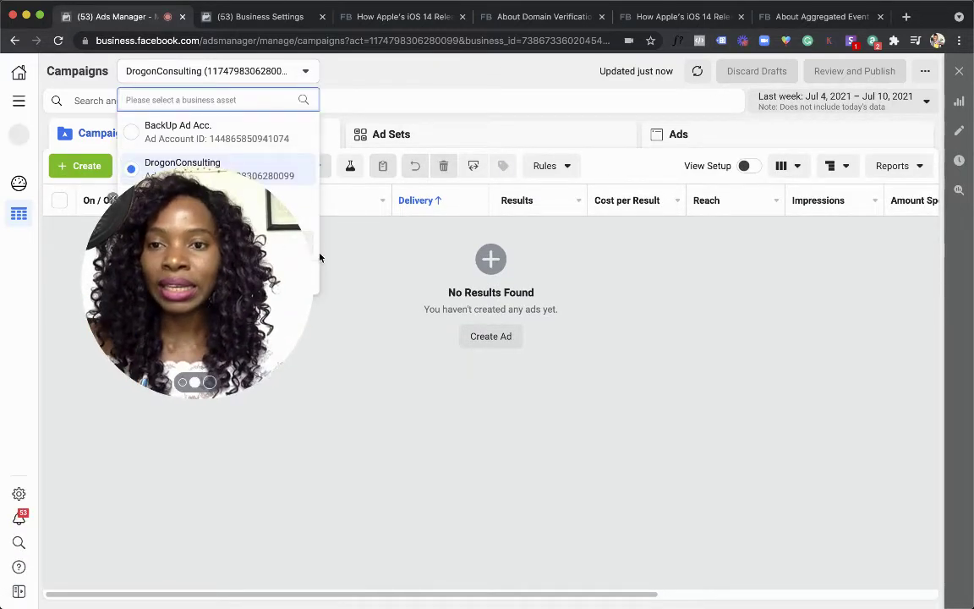
click(246, 131)
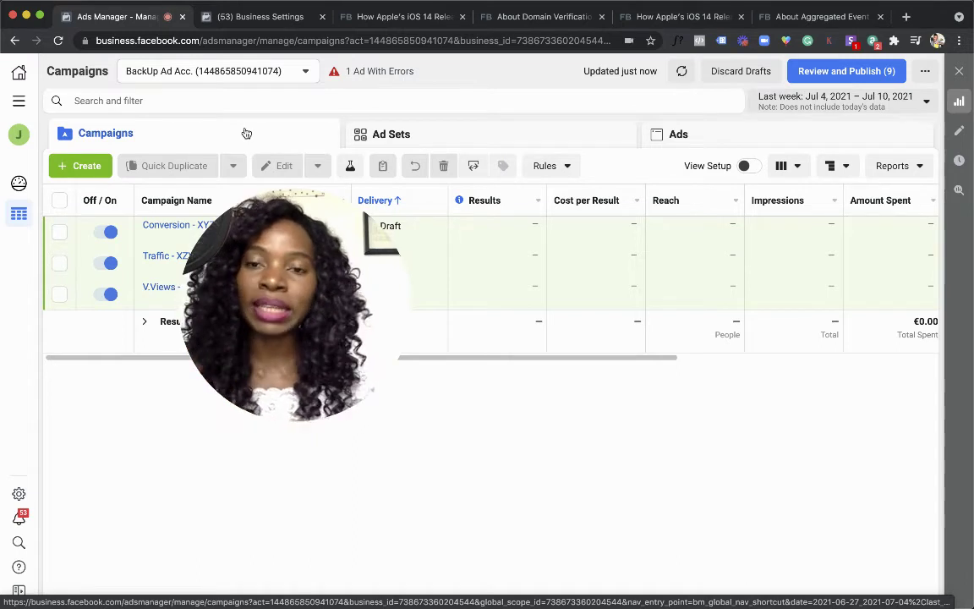
drag(356, 226, 647, 118)
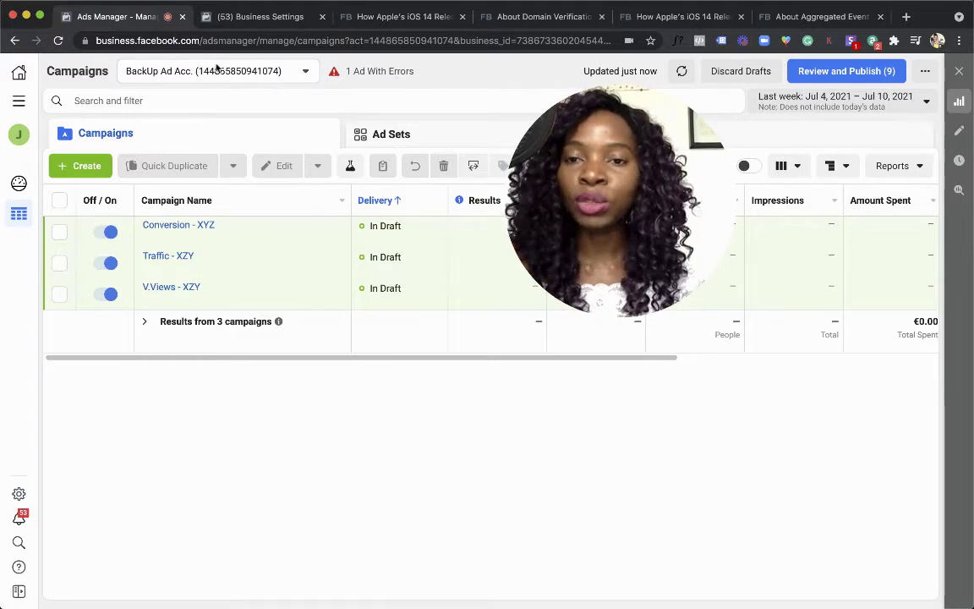
Step: Close the open Add a Domain dialog in Business Settings and go to Events Manager, dismissing the Aggregated Event Measurement introduction
click(269, 17)
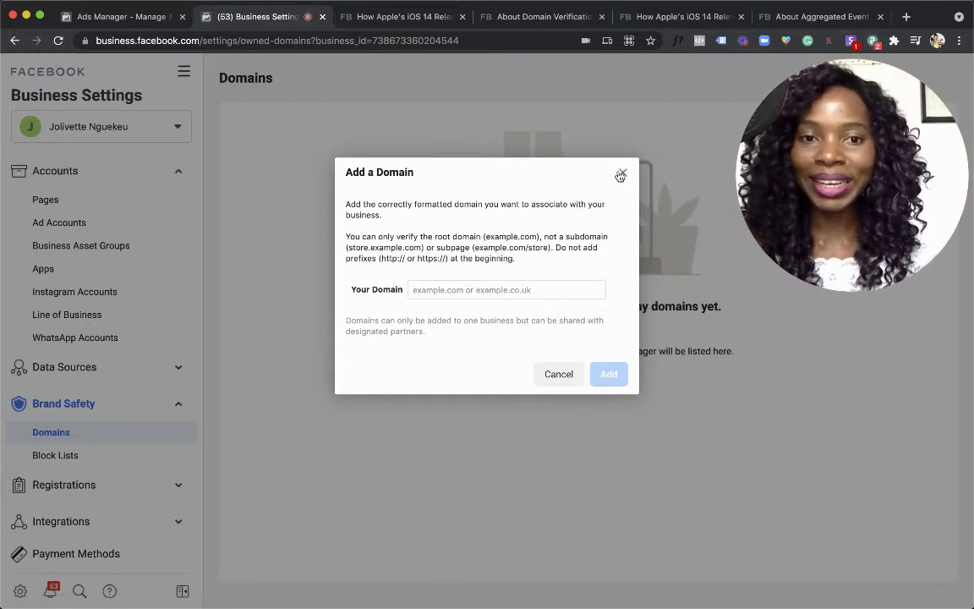
click(622, 172)
click(184, 71)
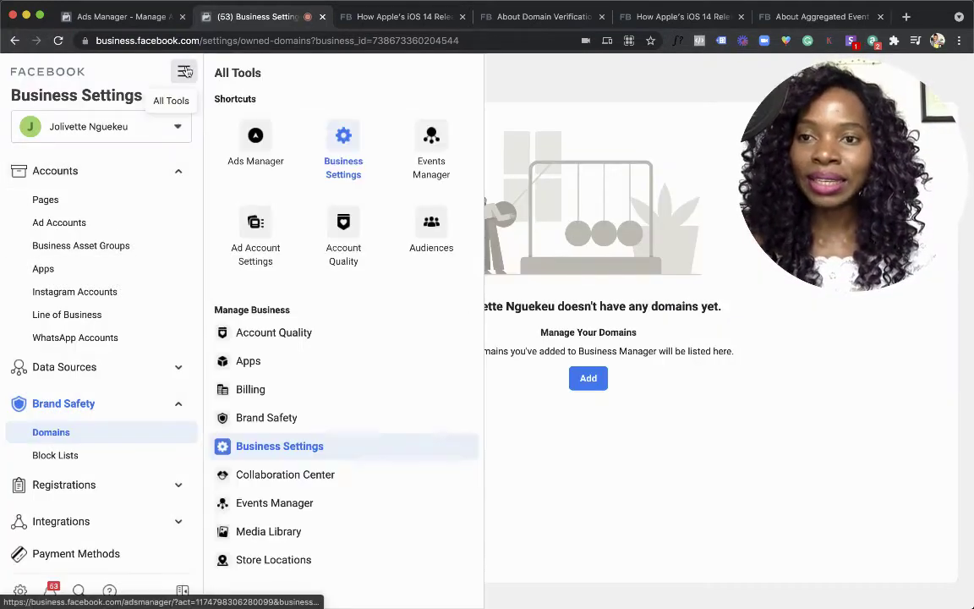
click(431, 138)
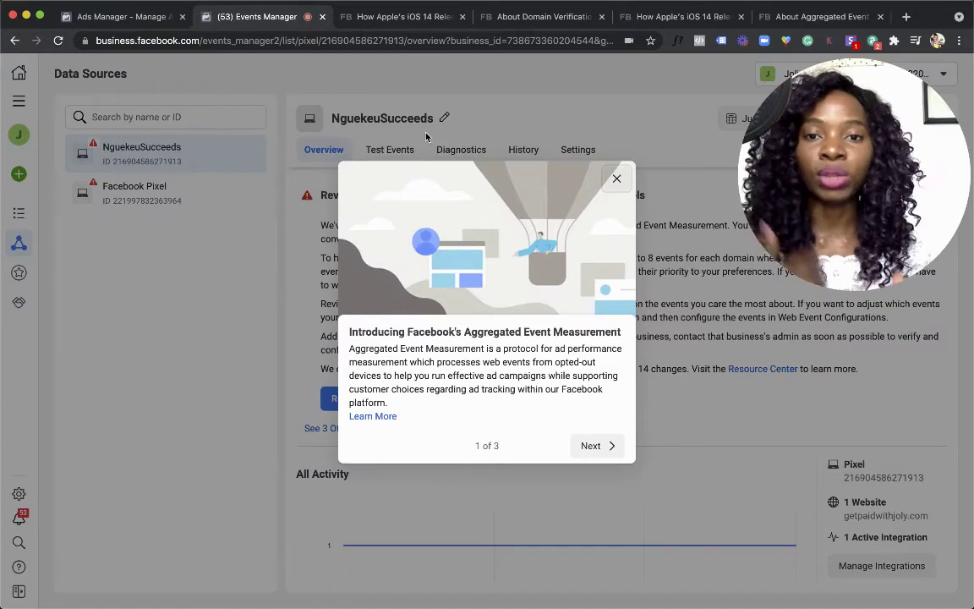
click(617, 179)
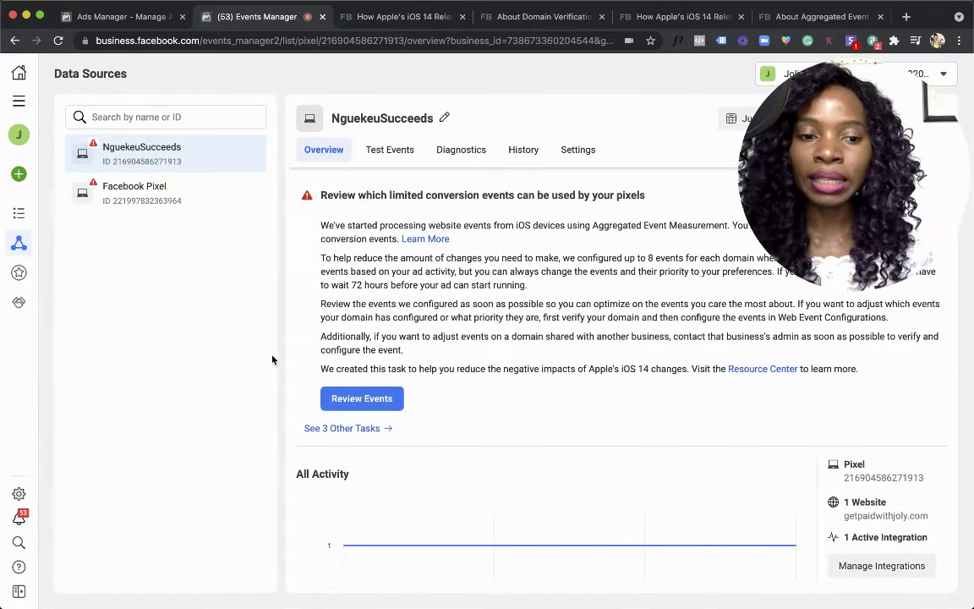
Step: Switch Events Manager to the business account that owns the RenterBuyer's LP01 Pixel and dismiss the Aggregated Event Measurement introduction
click(19, 101)
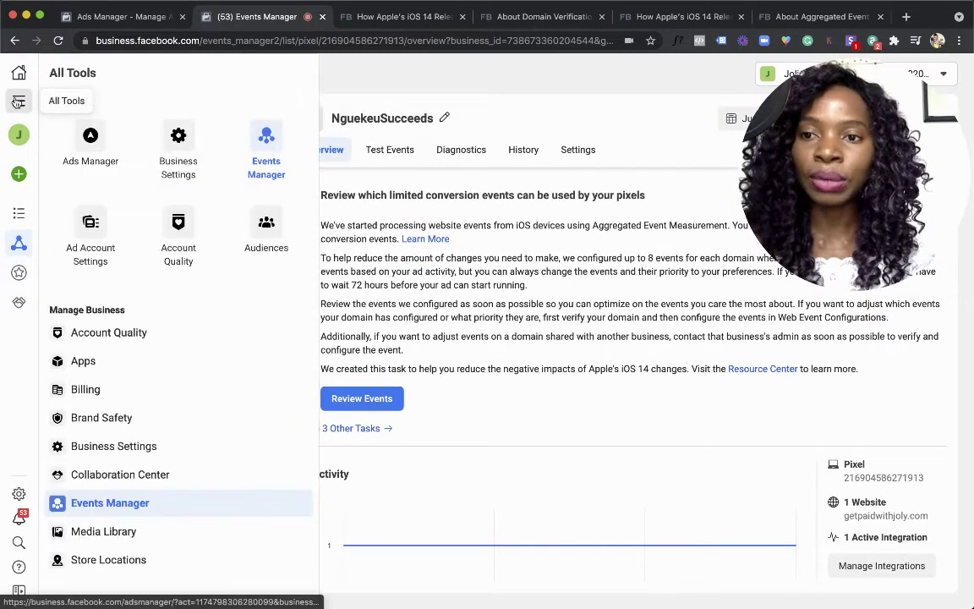
click(19, 134)
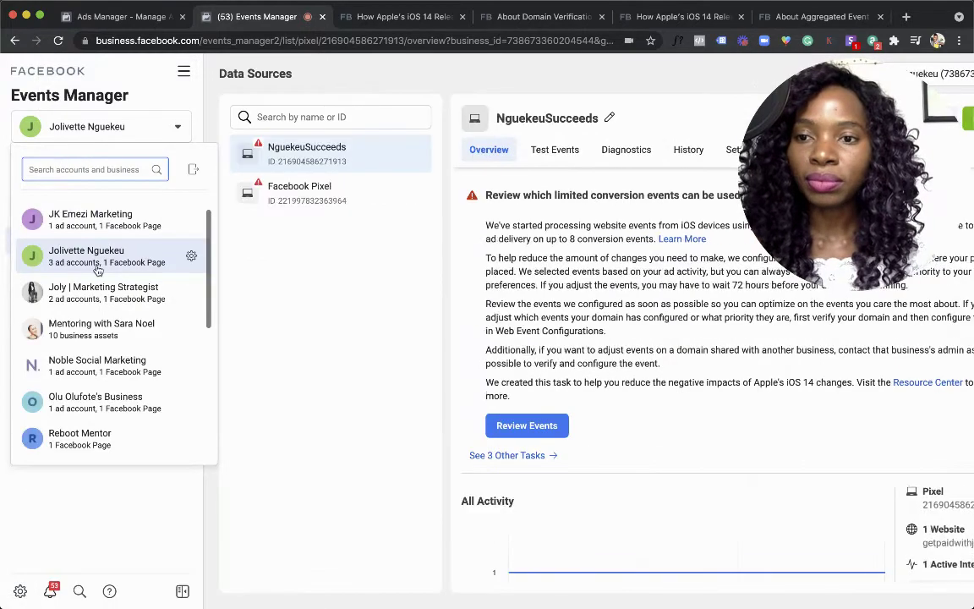
scroll(97, 269, down, 8)
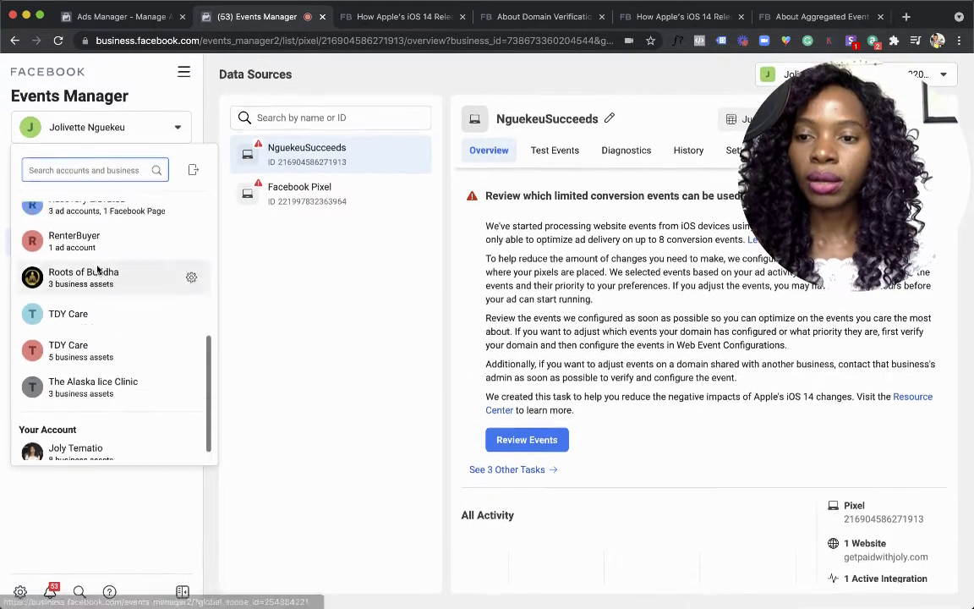
click(378, 93)
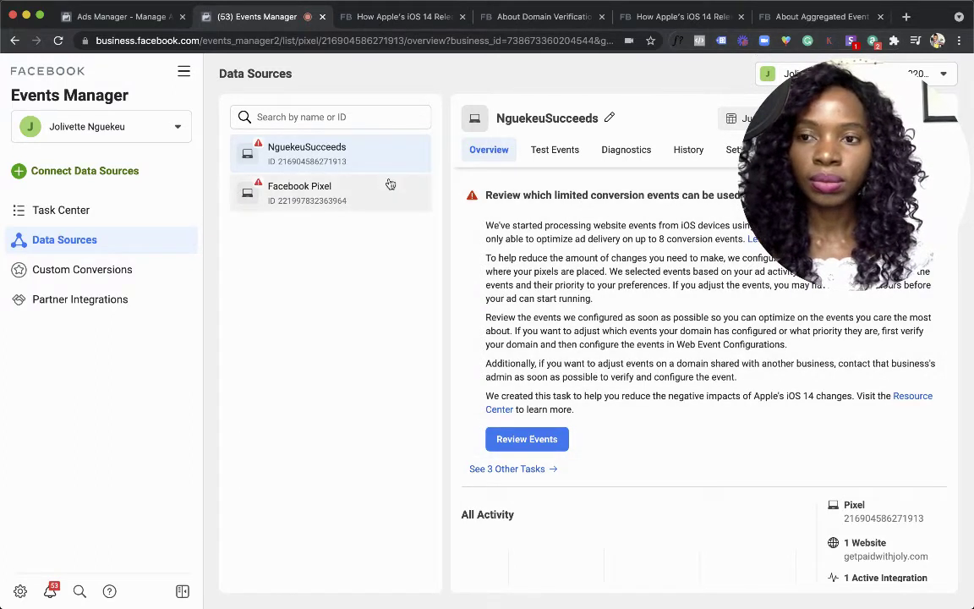
click(130, 126)
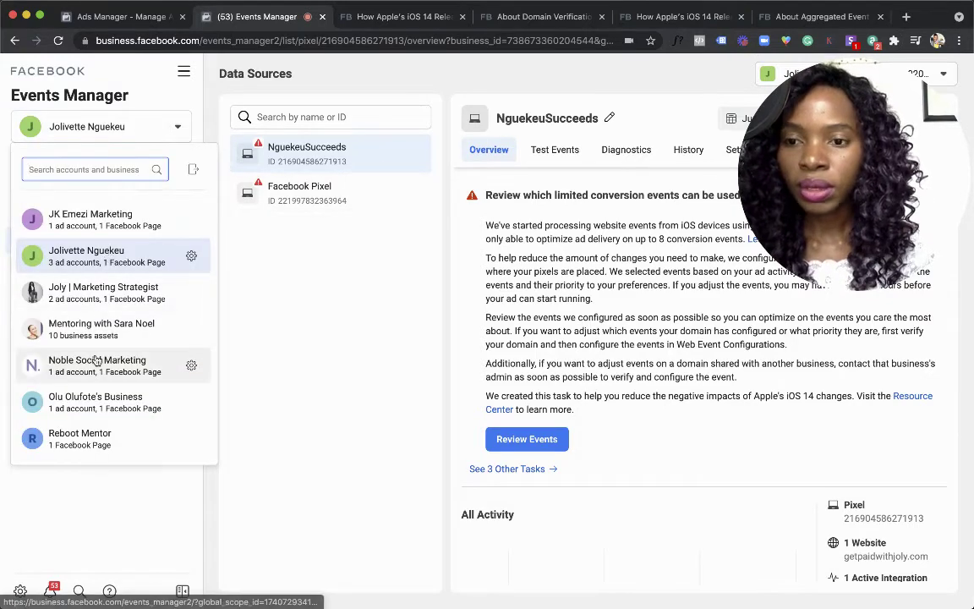
scroll(98, 361, down, 3)
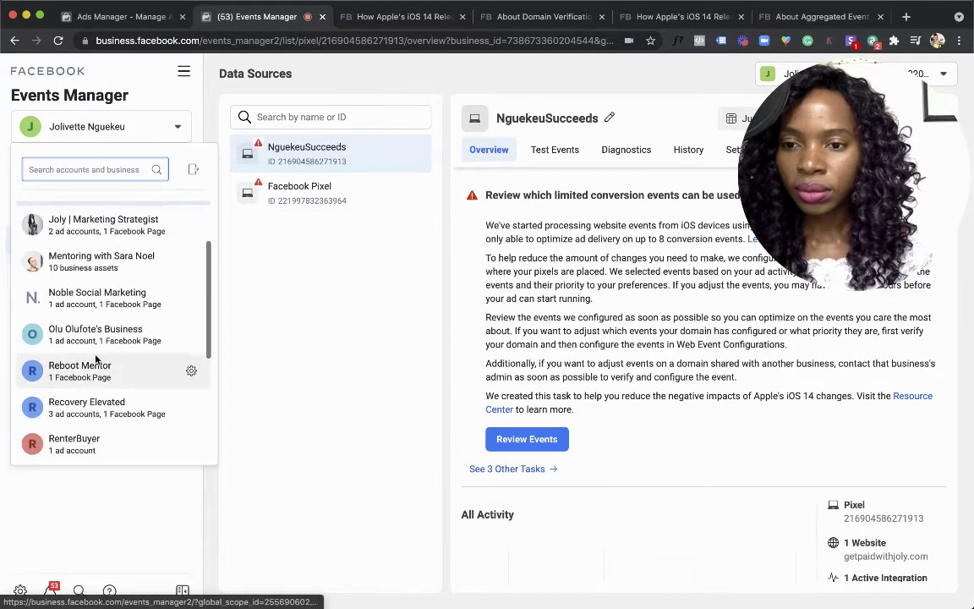
click(94, 320)
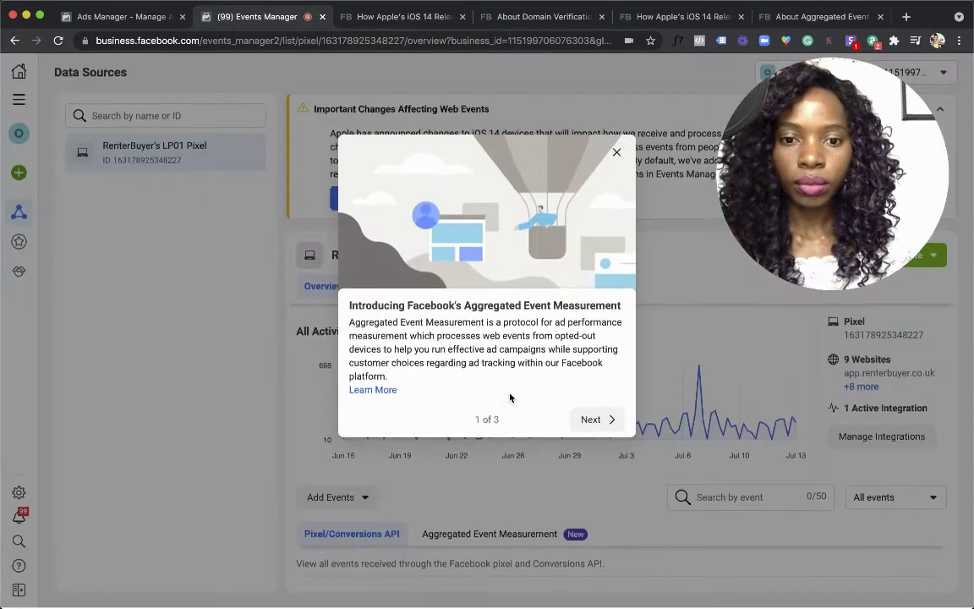
key(Escape)
Step: Examine the events received by the RenterBuyer's LP01 Pixel and their connection methods in the pixel overview
scroll(496, 393, down, 3)
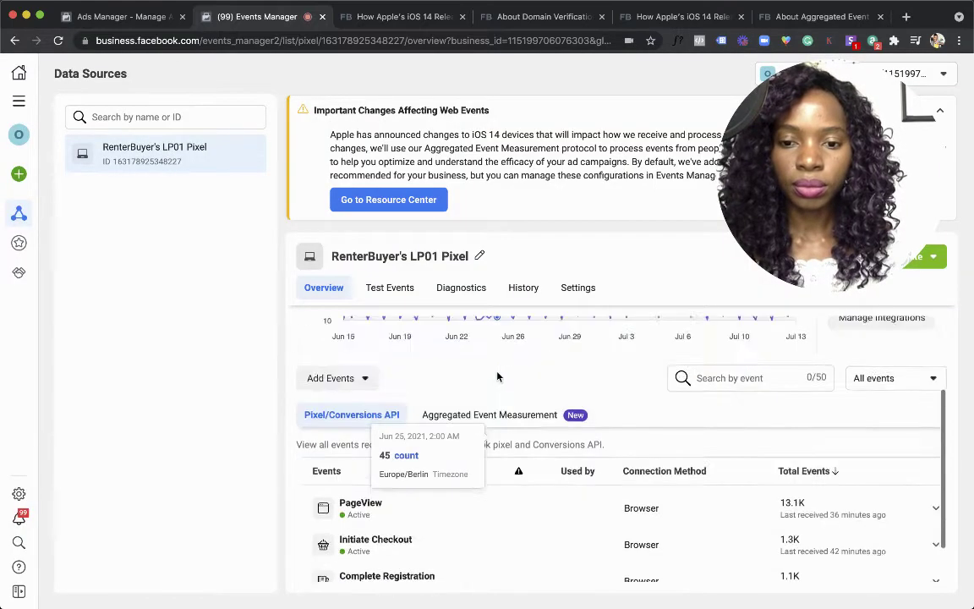
scroll(497, 377, down, 2)
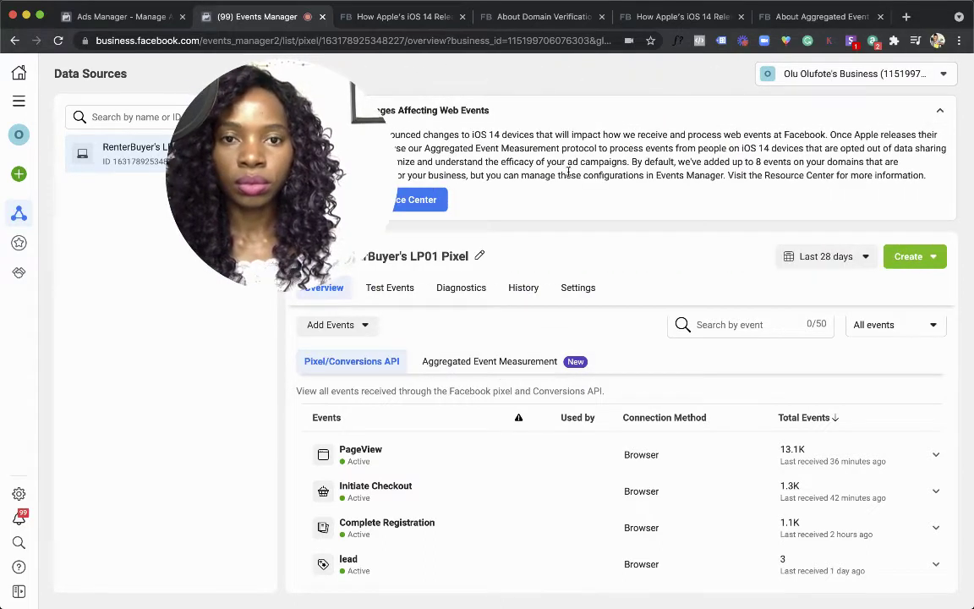
drag(377, 159, 404, 179)
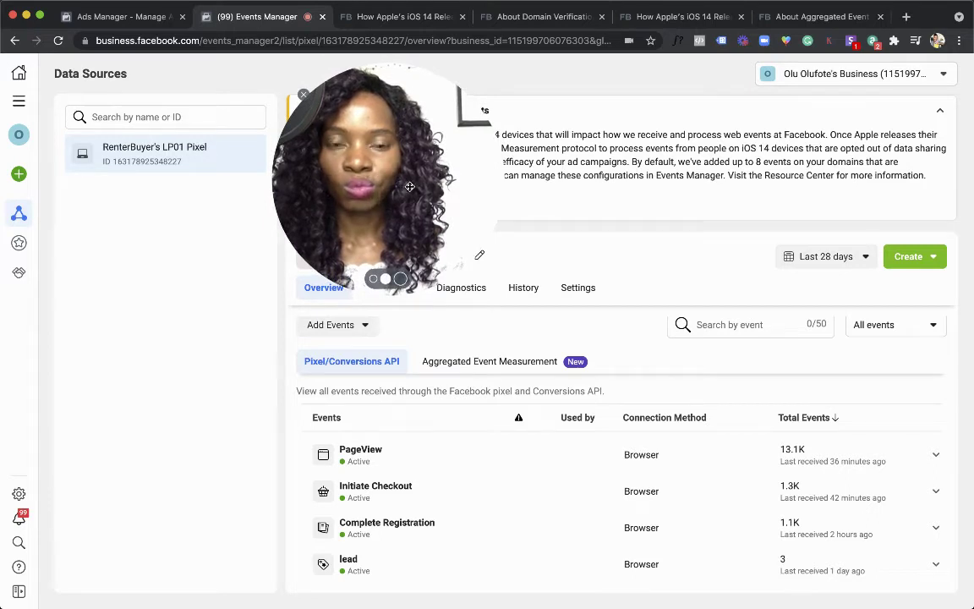
drag(409, 186, 270, 193)
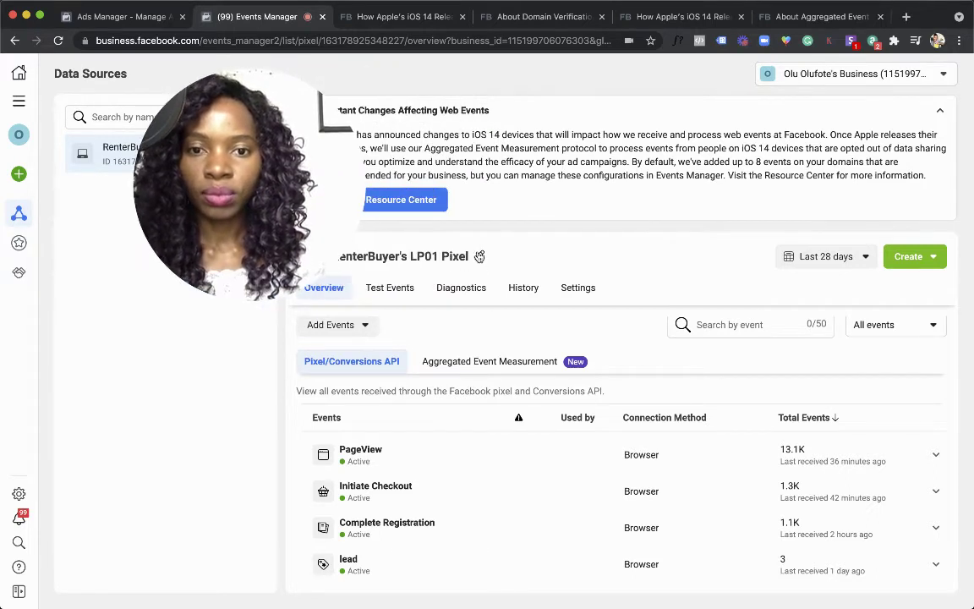
Step: Open the pixel's name for editing and clear the name field without saving
click(479, 256)
triple_click(433, 256)
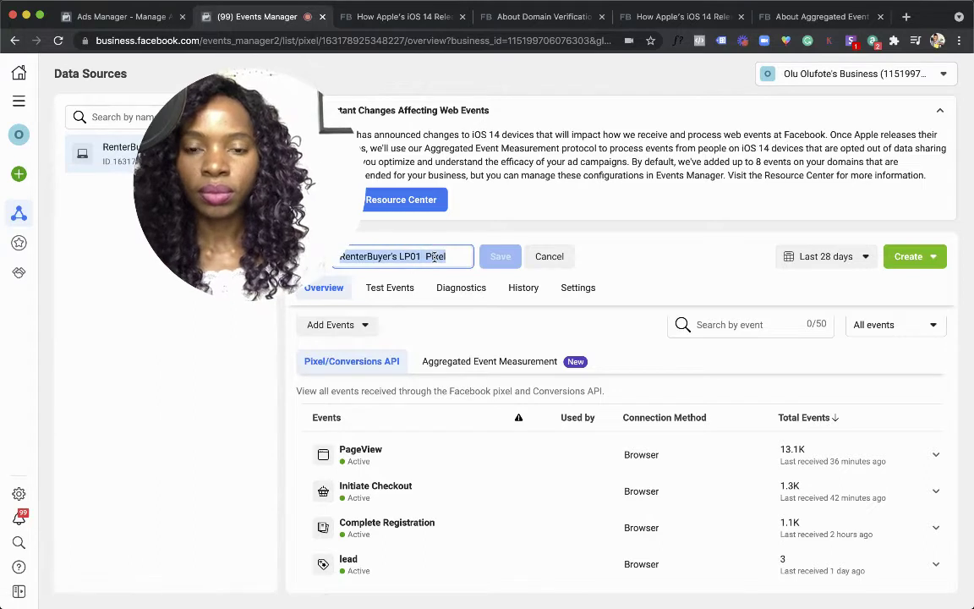
key(BackSpace)
drag(303, 173, 258, 168)
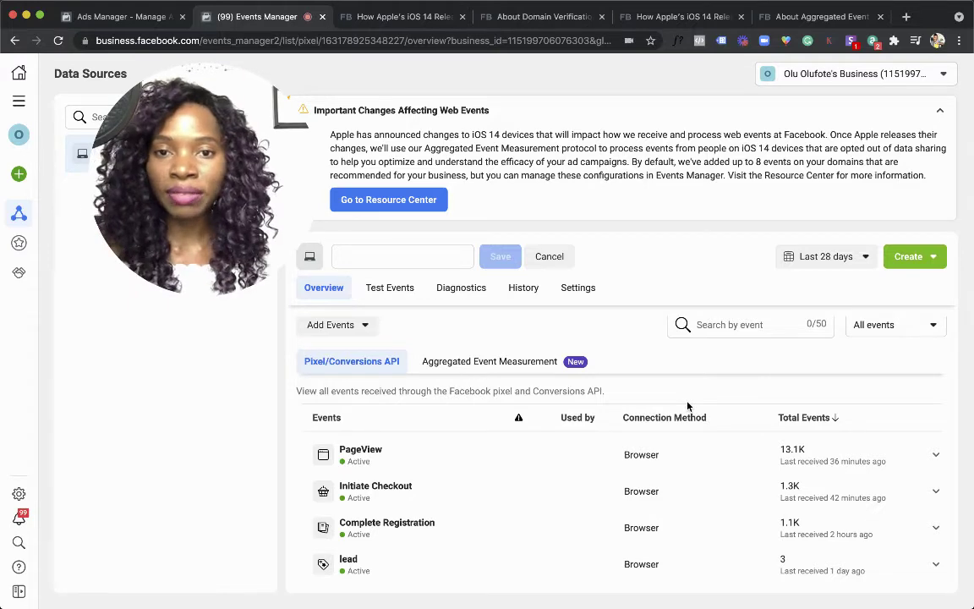
Step: Go to the About Aggregated Event Measurement help article and read the steps for setting up web event configurations
click(707, 16)
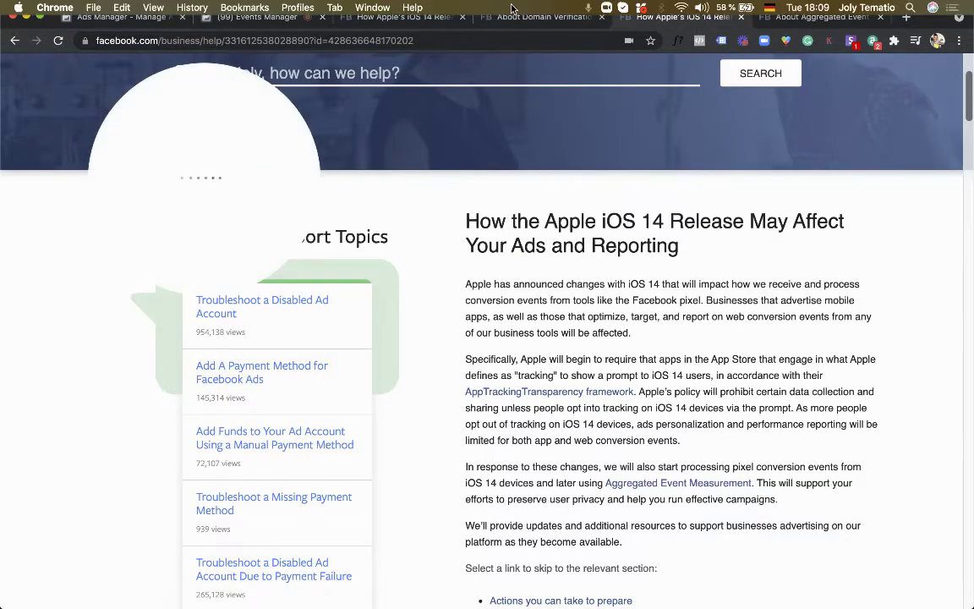
click(407, 17)
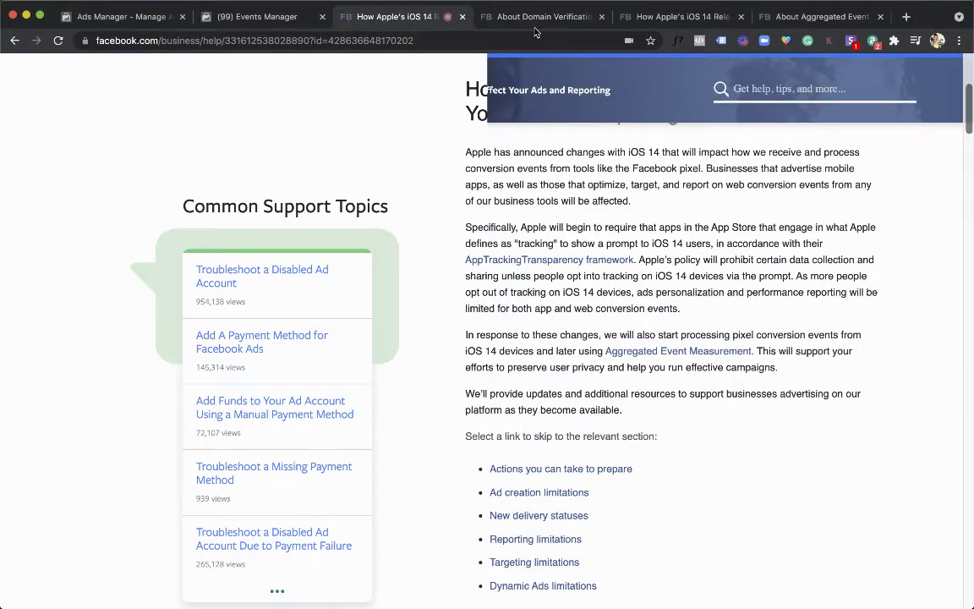
click(799, 16)
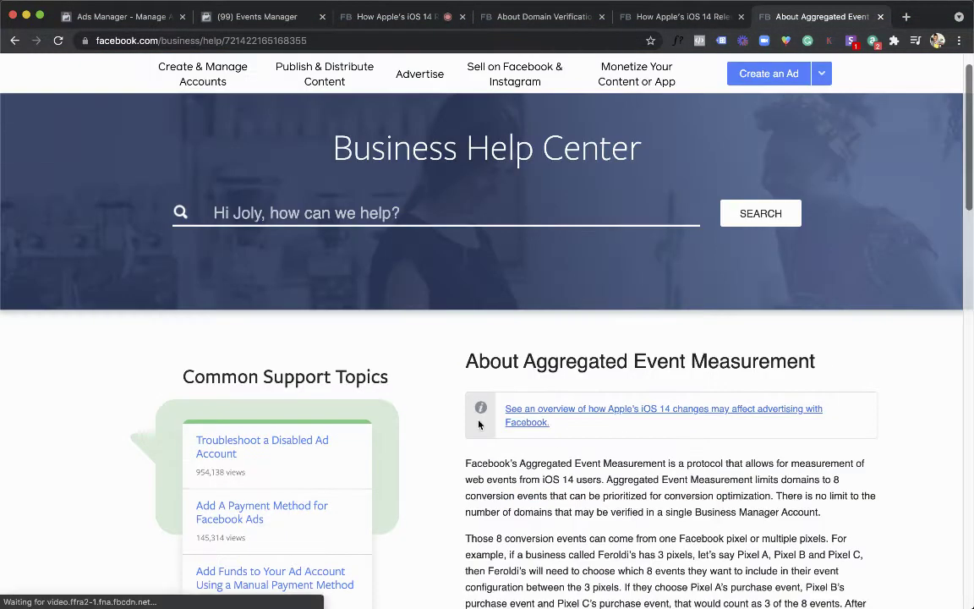
scroll(479, 425, down, 5)
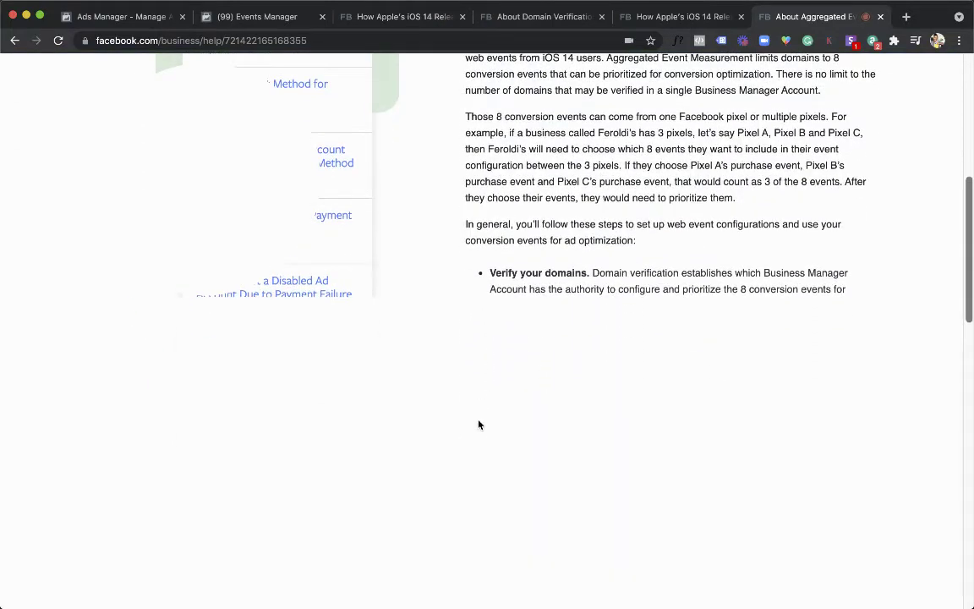
scroll(478, 423, down, 1)
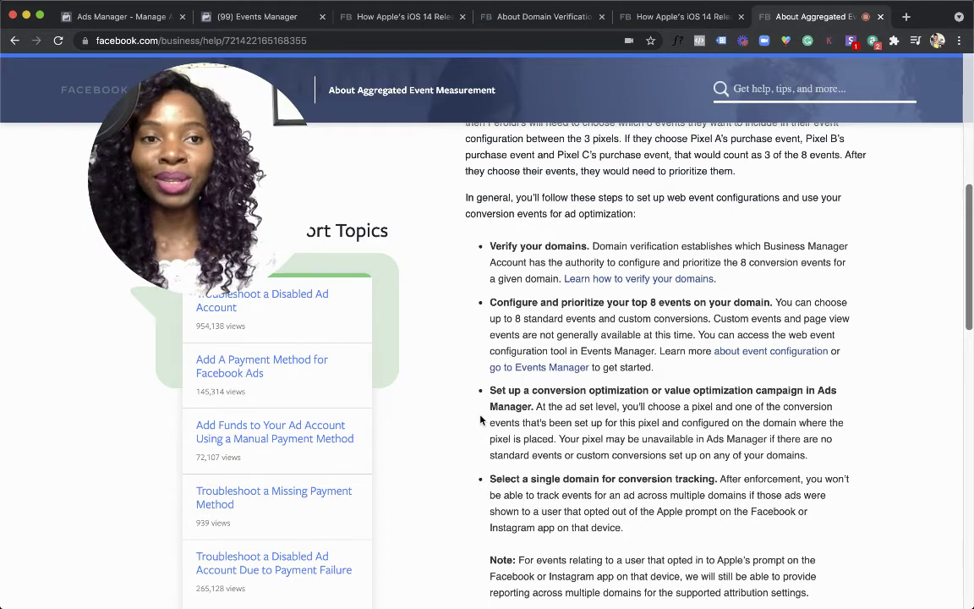
scroll(480, 420, down, 1)
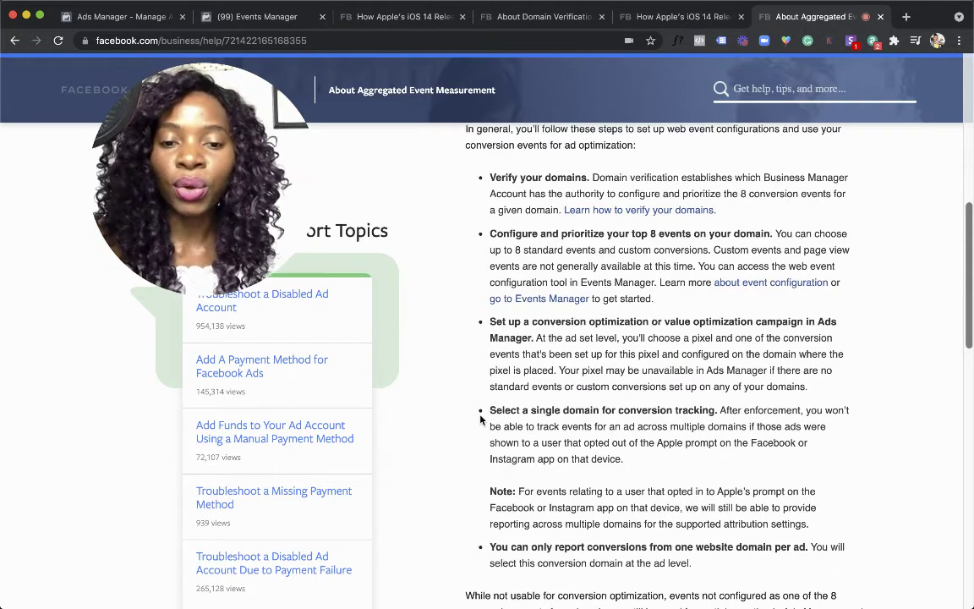
scroll(480, 420, down, 1)
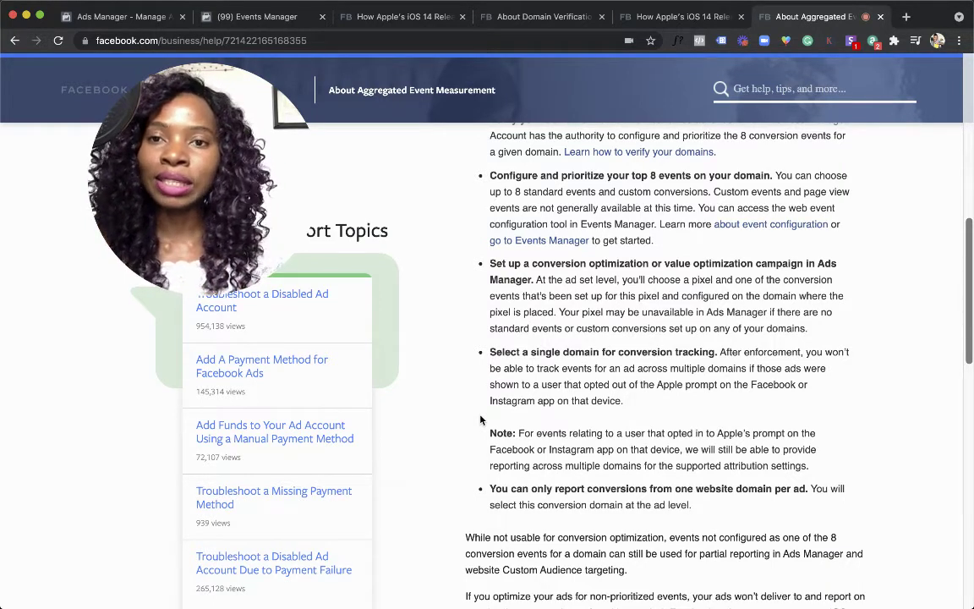
Step: Return to the Apple iOS 14 release help article and read its Reporting limitations section
click(417, 15)
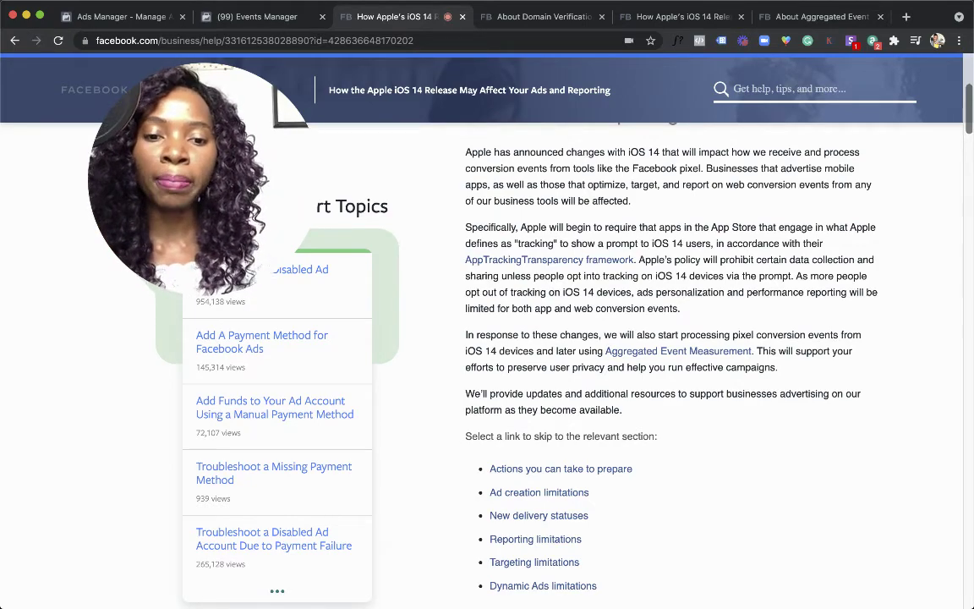
click(551, 539)
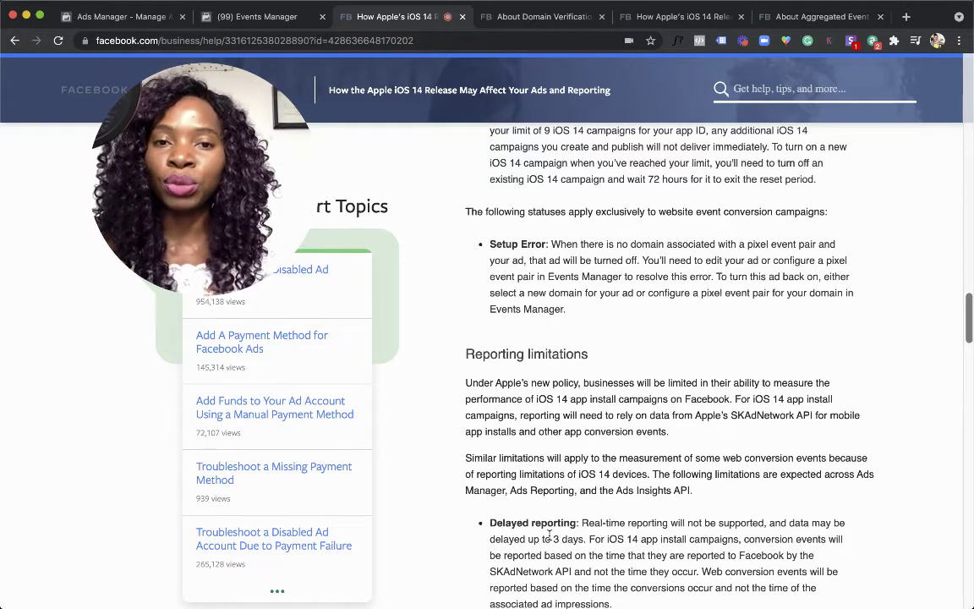
scroll(549, 535, down, 5)
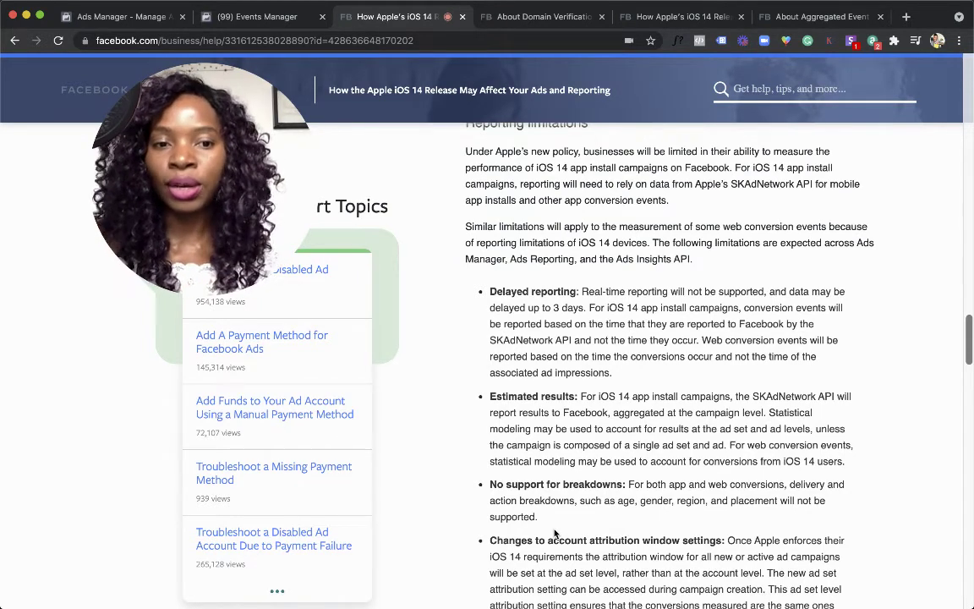
scroll(555, 533, down, 2)
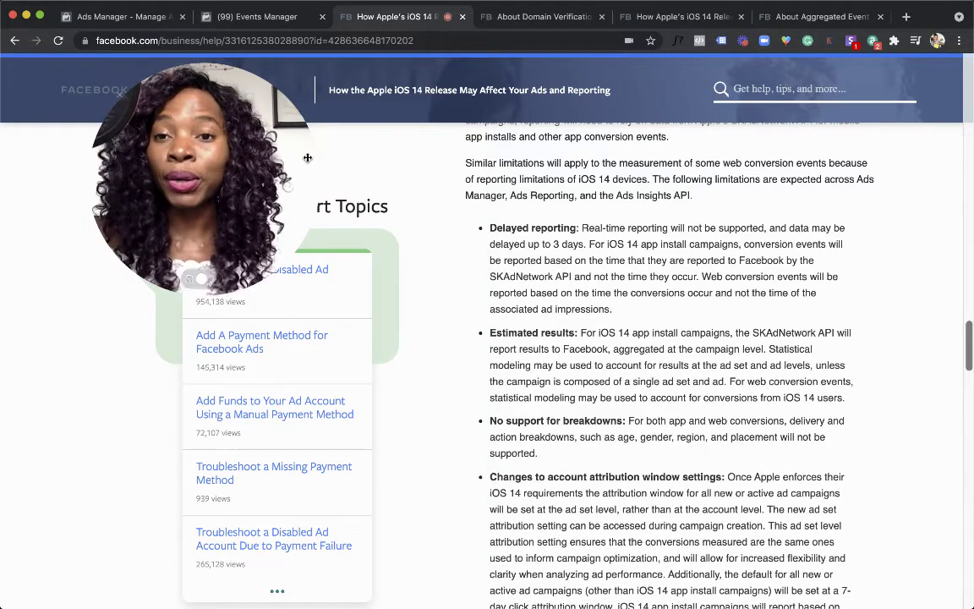
drag(230, 117, 664, 115)
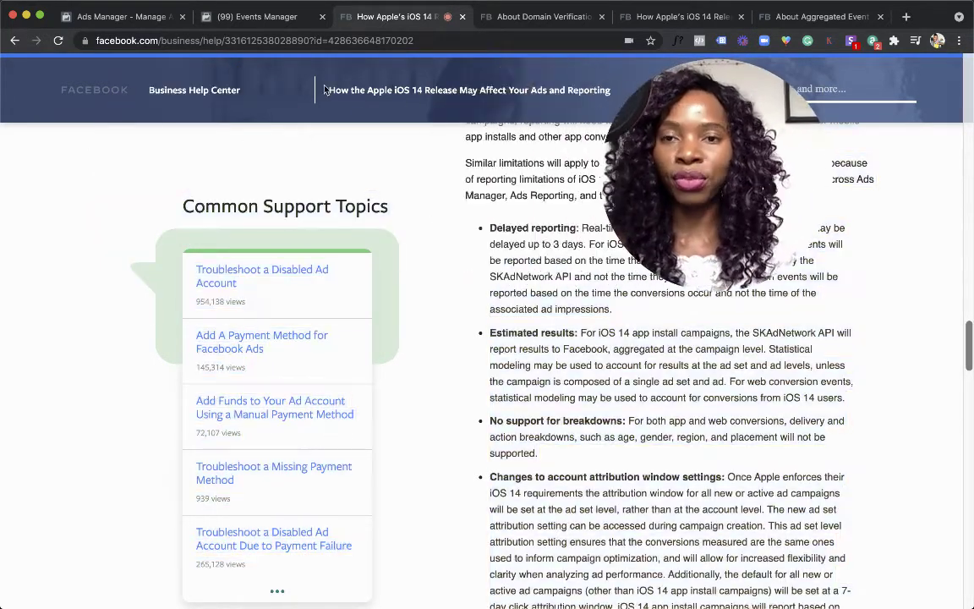
Step: Go back to Ads Manager, open the Traffic - XZY campaign for editing and go to its ad named What
click(279, 20)
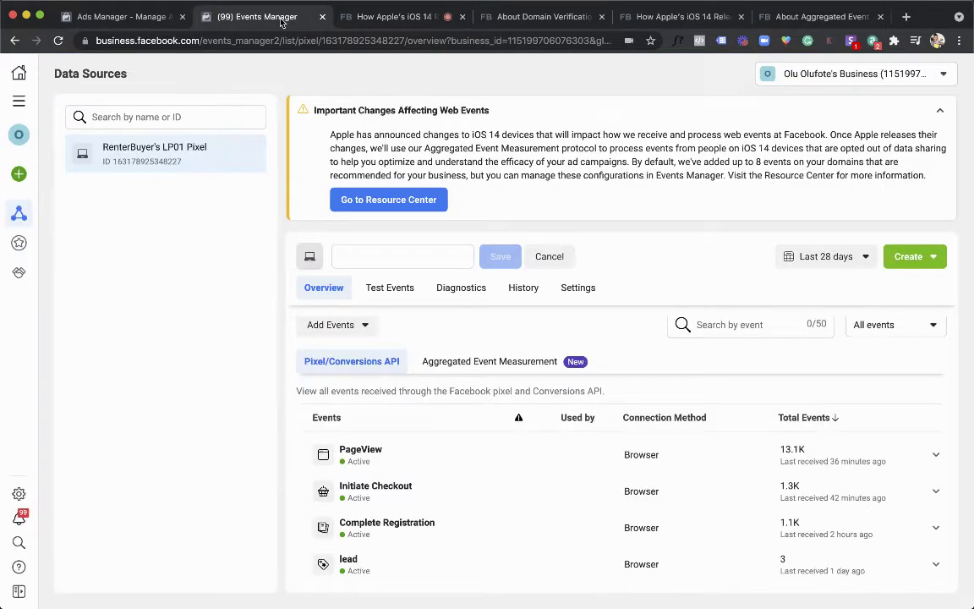
click(159, 19)
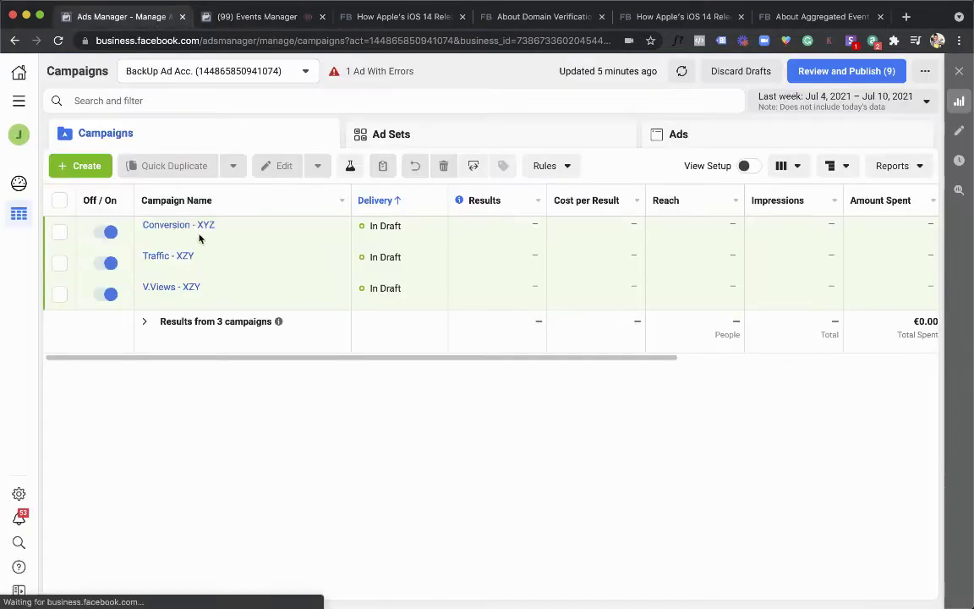
mouse_move(159, 269)
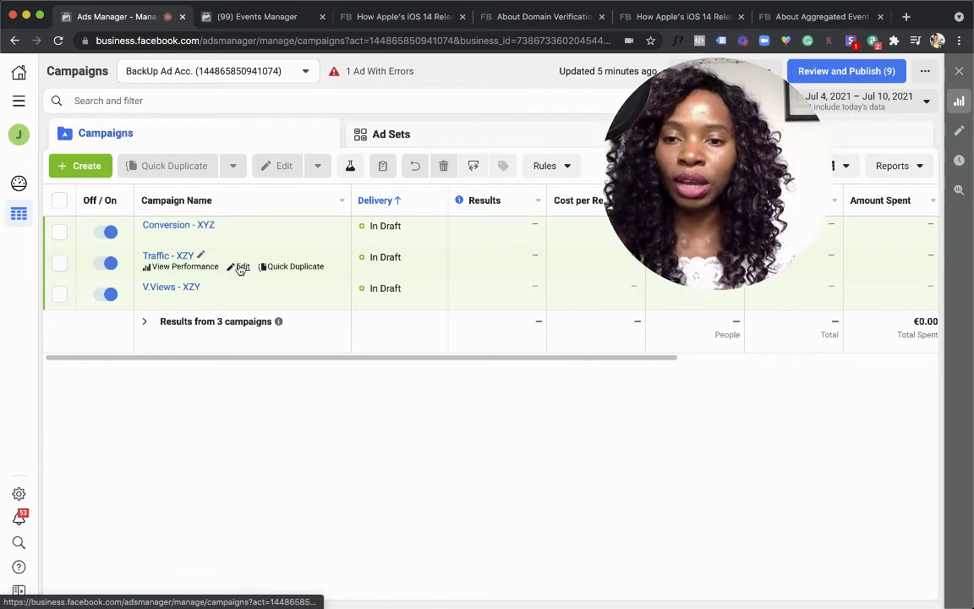
click(241, 267)
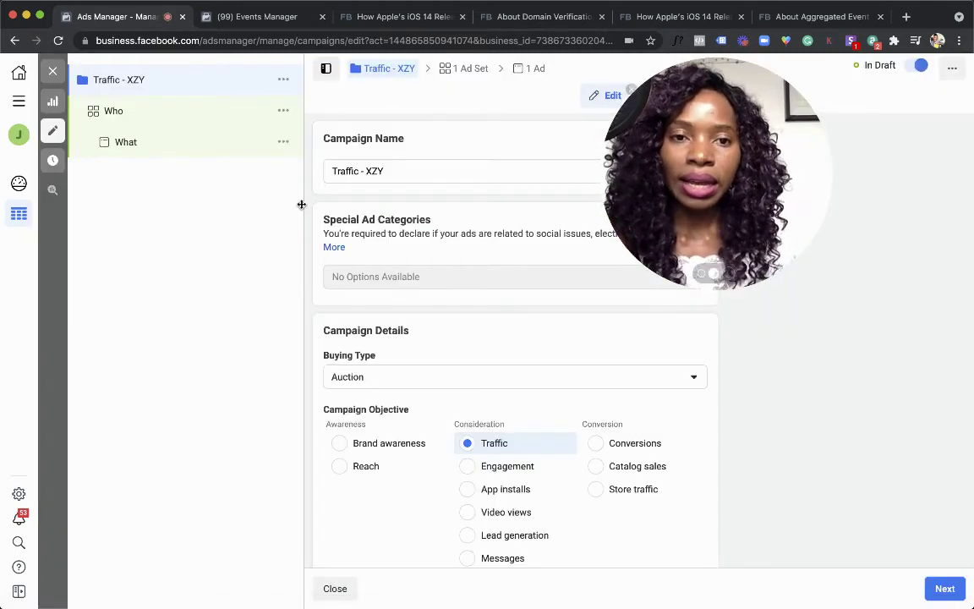
drag(725, 132, 253, 208)
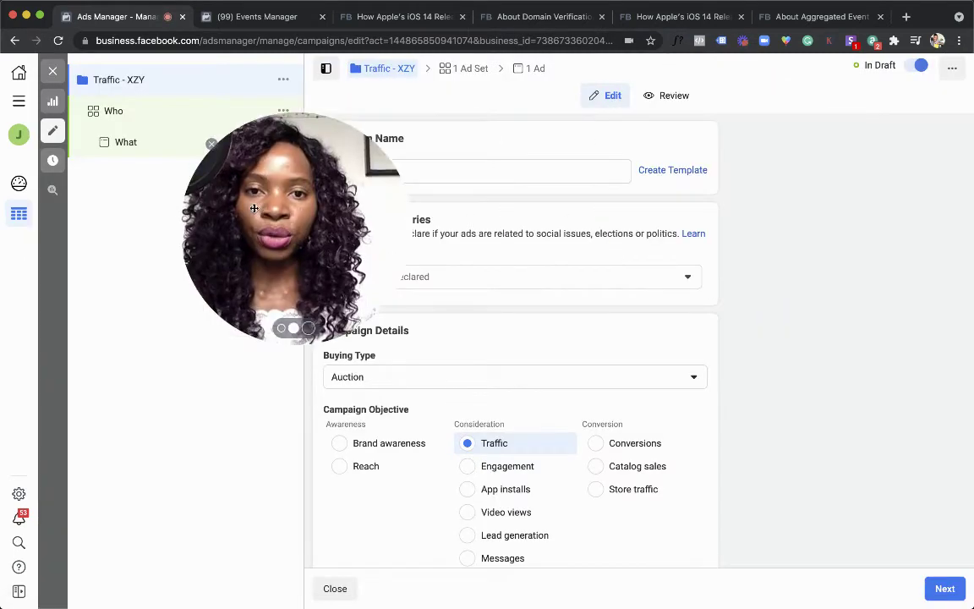
click(530, 71)
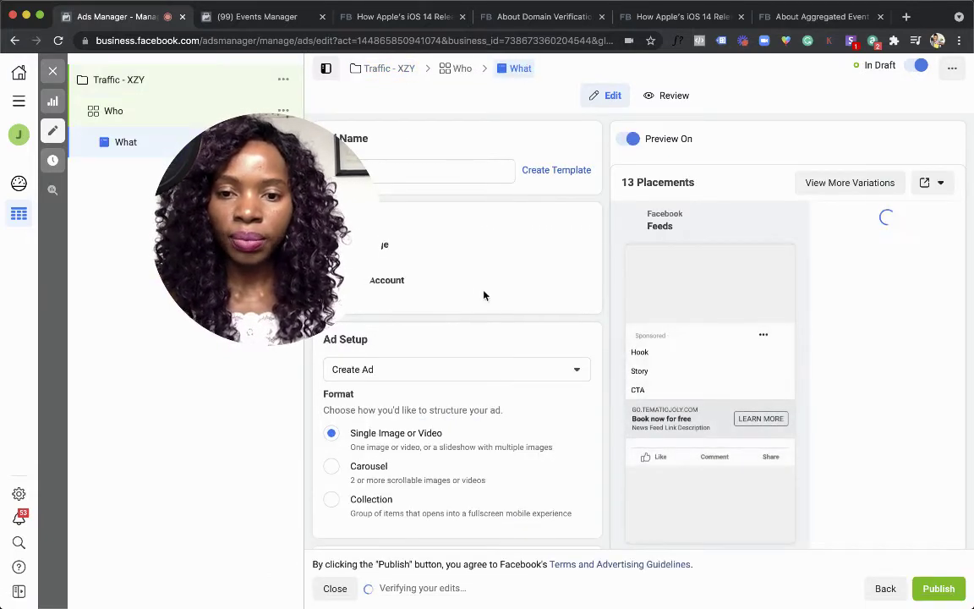
Step: Go to the Tracking section of the What ad and open the URL parameter builder
scroll(484, 295, down, 10)
scroll(484, 291, down, 8)
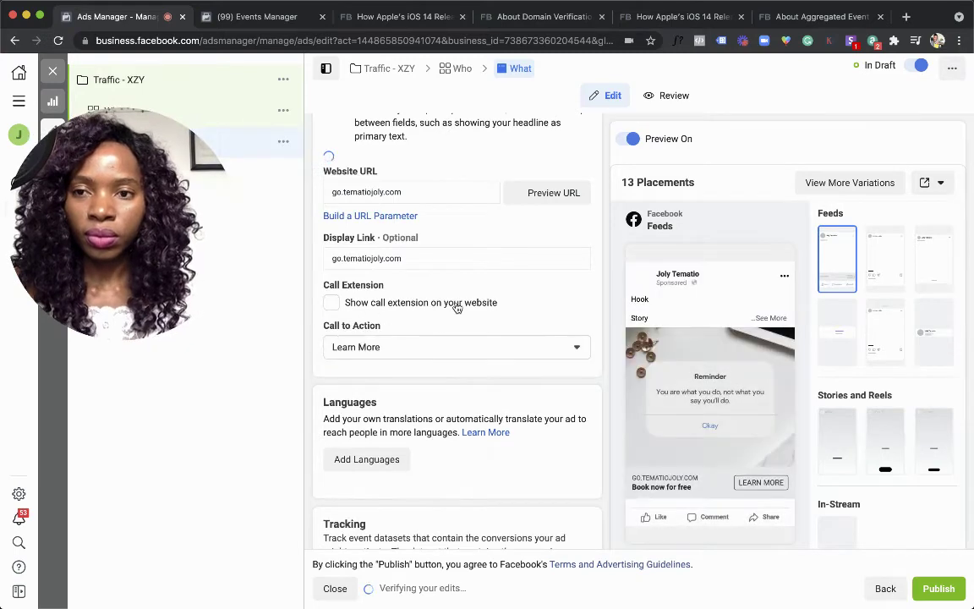
scroll(457, 308, down, 2)
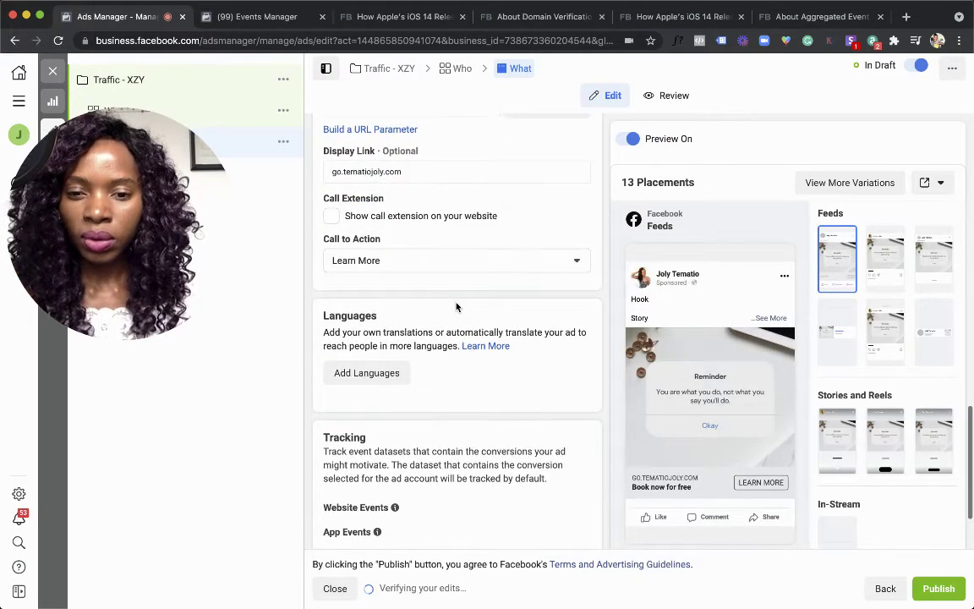
scroll(457, 307, down, 3)
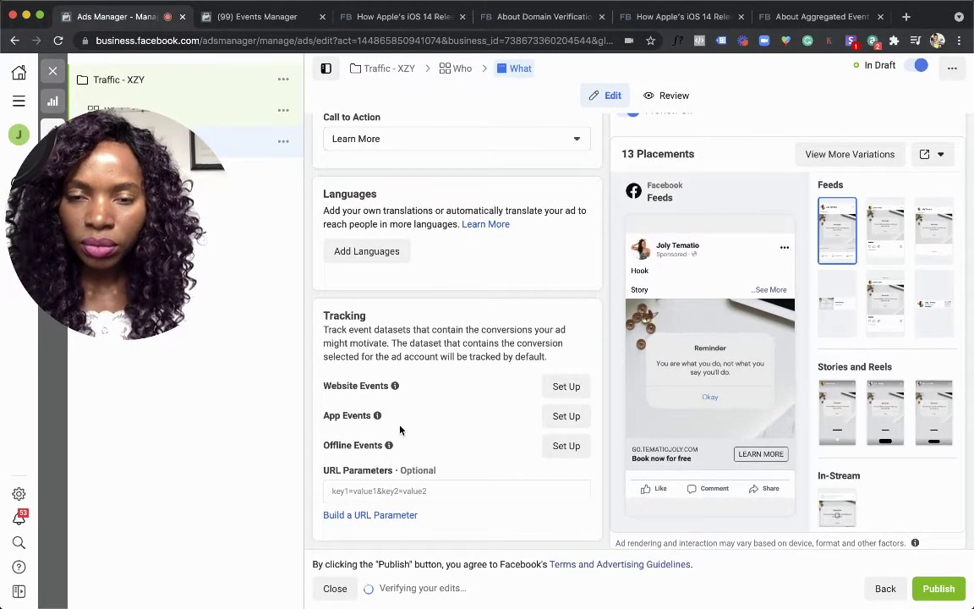
scroll(400, 428, up, 3)
scroll(400, 428, up, 3)
scroll(400, 428, down, 5)
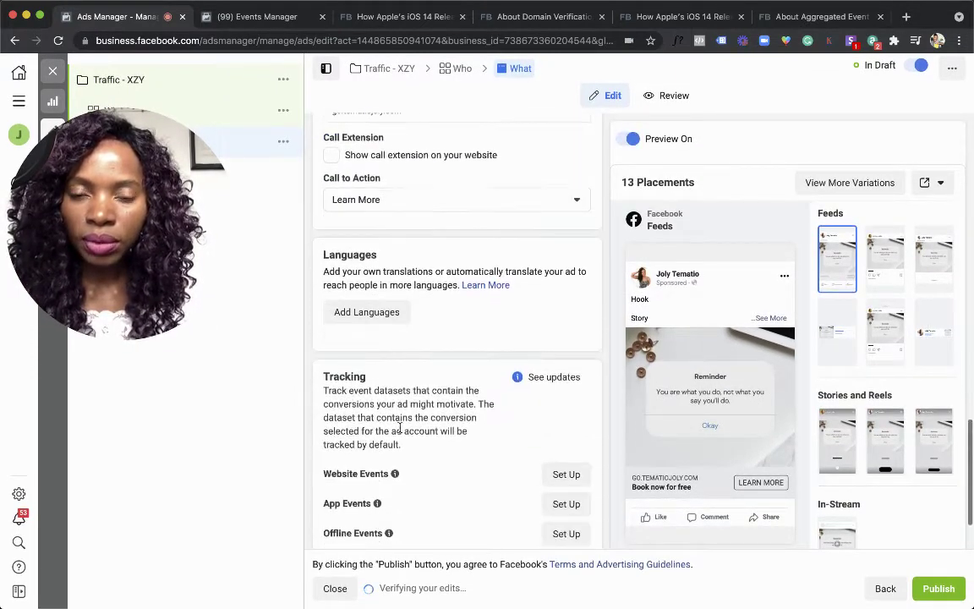
click(450, 492)
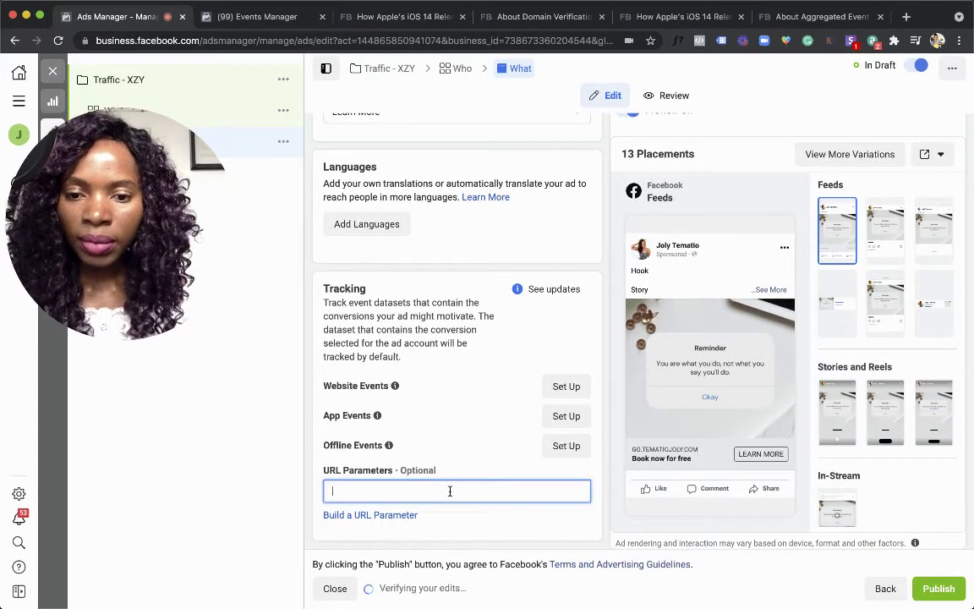
click(380, 517)
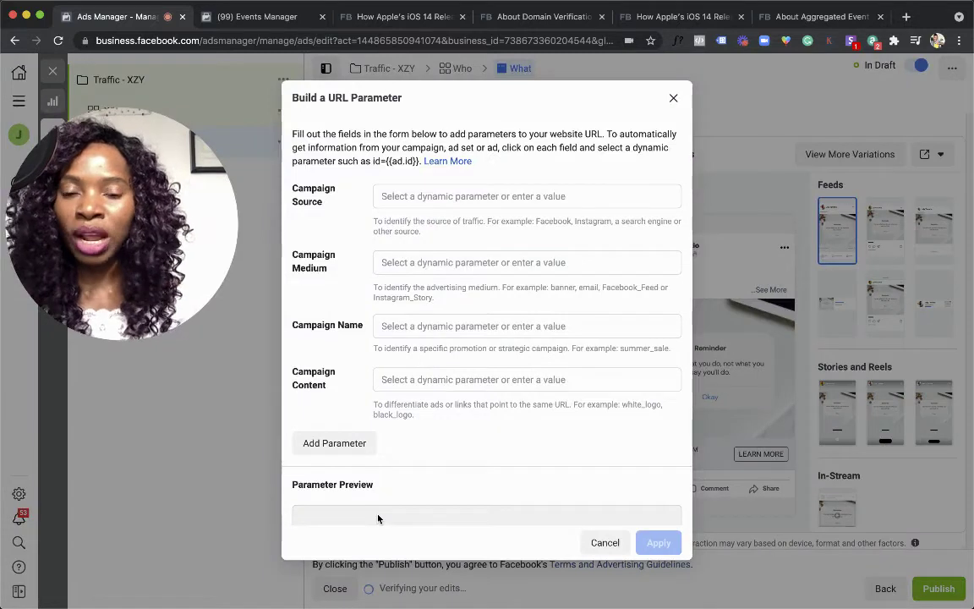
Step: Set the campaign source parameter to {{campaign.name}} and the campaign medium to Facebook Ads
click(389, 195)
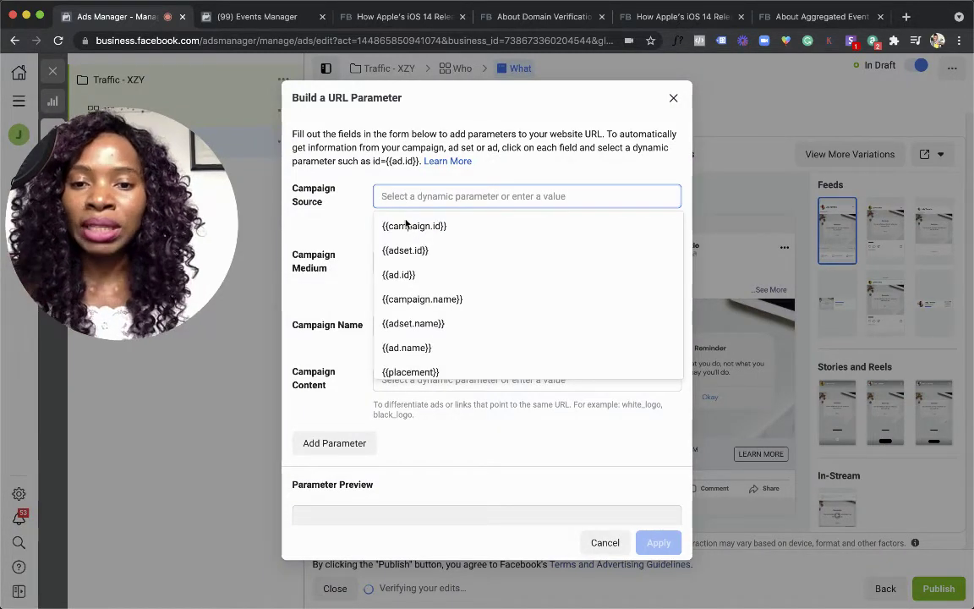
click(419, 299)
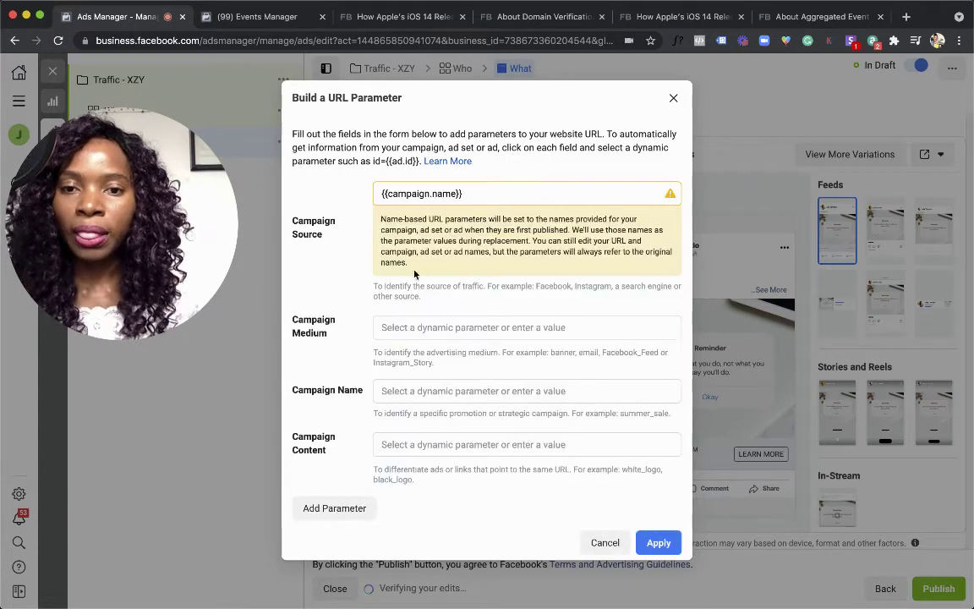
click(412, 328)
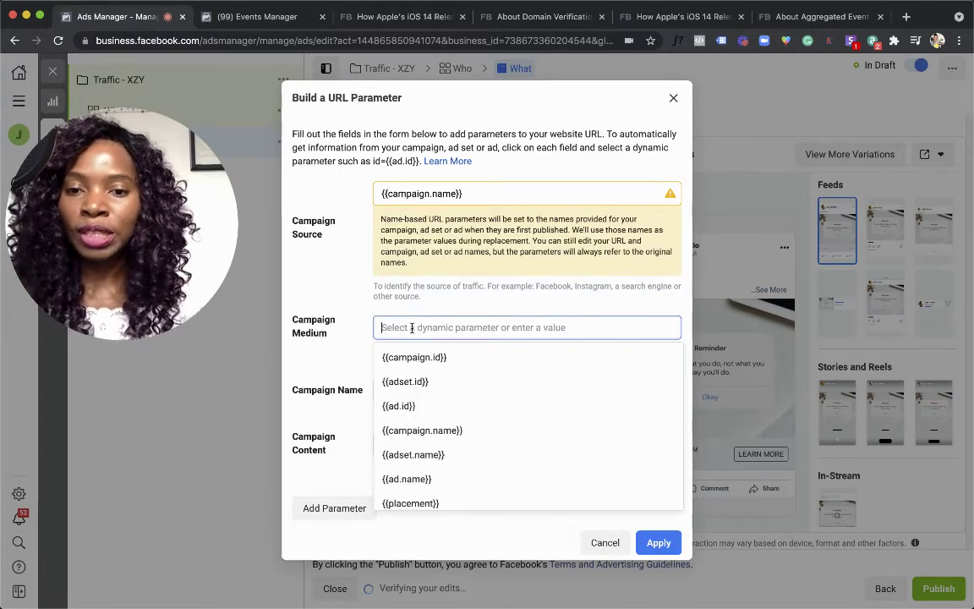
text(Faceb)
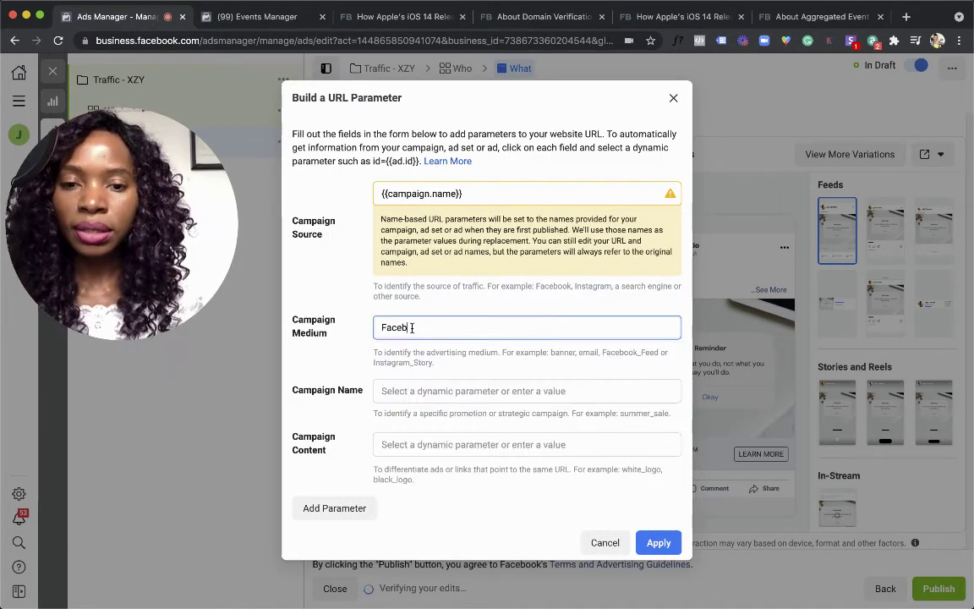
text(ook Ads)
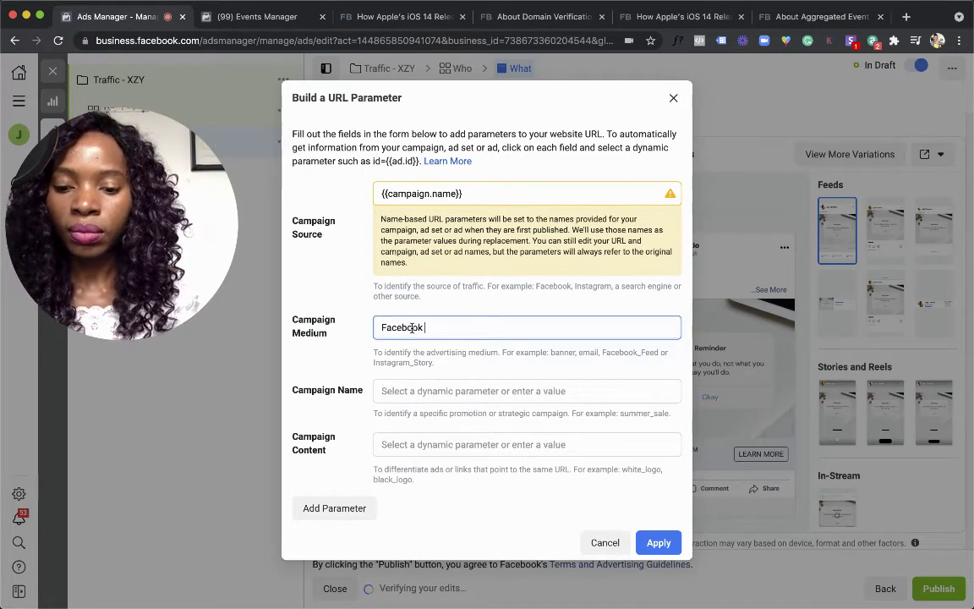
Step: Set the campaign name parameter to {{campaign.name}} and replace the campaign source with {{campaign.id}}
click(435, 394)
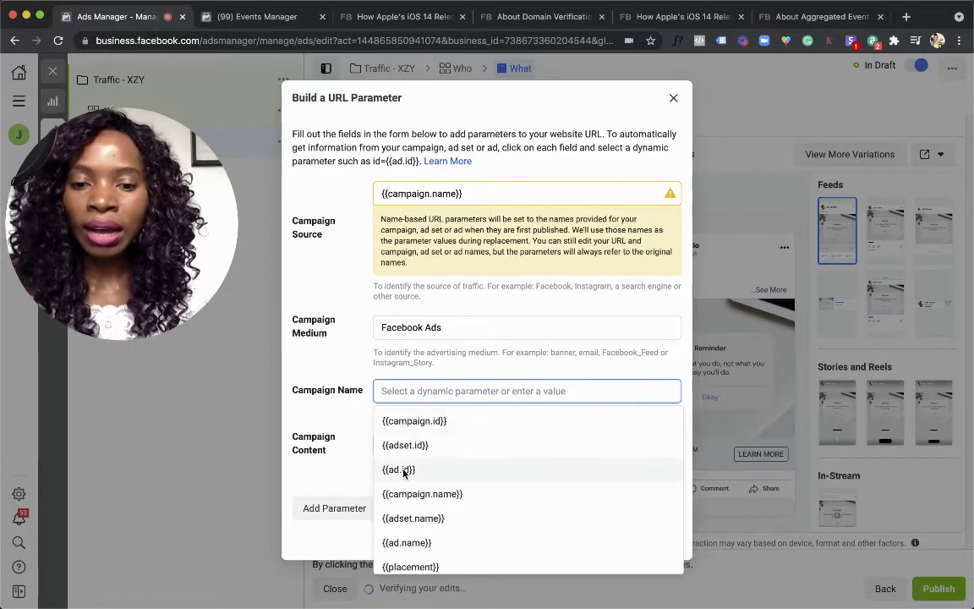
scroll(405, 473, down, 1)
scroll(404, 473, down, 1)
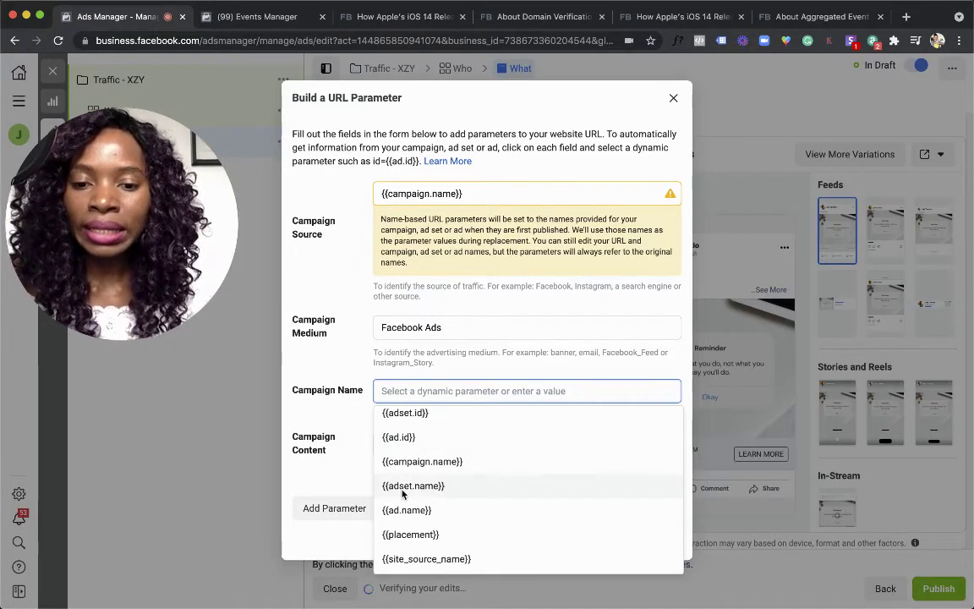
click(434, 193)
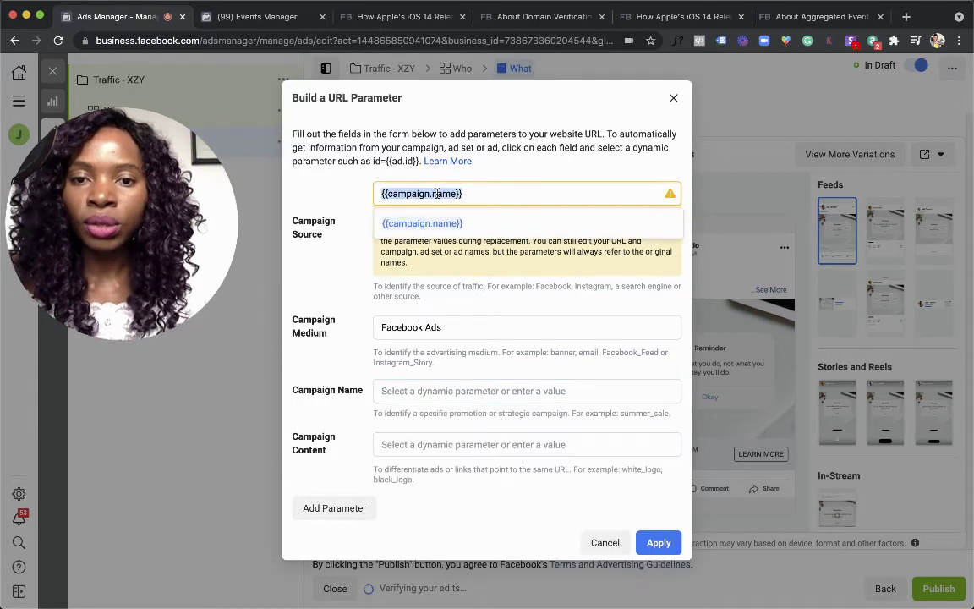
key(BackSpace)
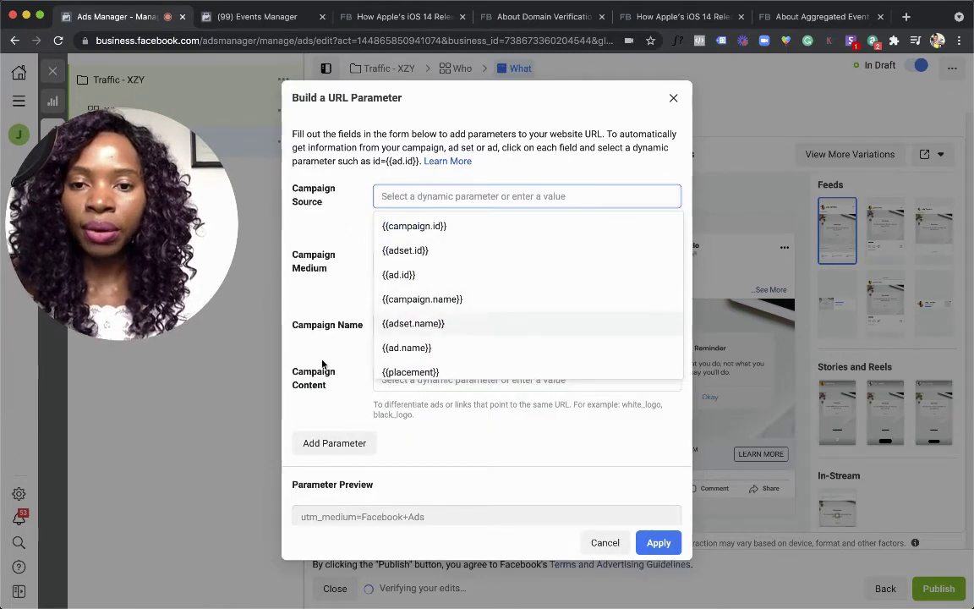
click(357, 358)
click(411, 326)
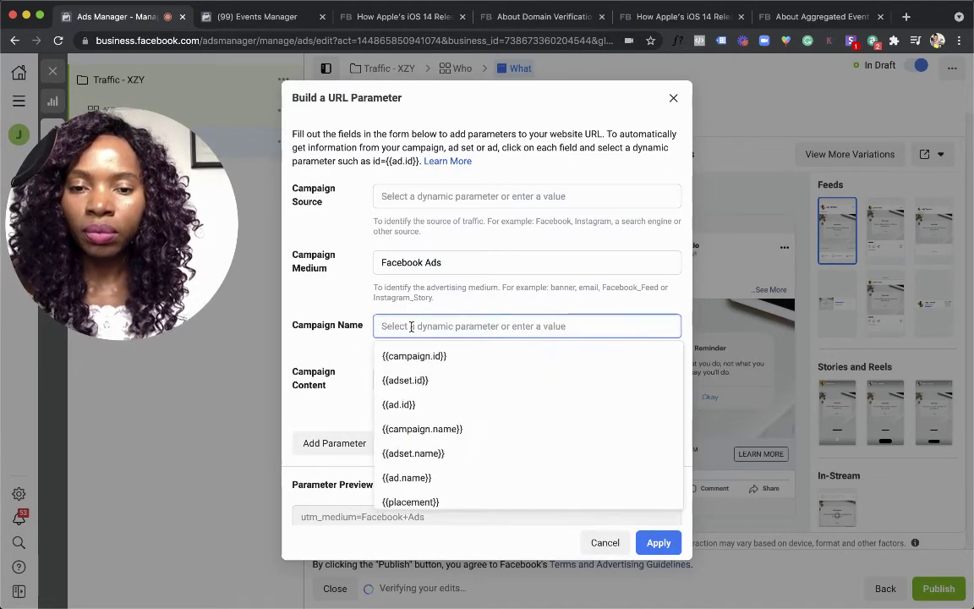
click(422, 429)
click(412, 197)
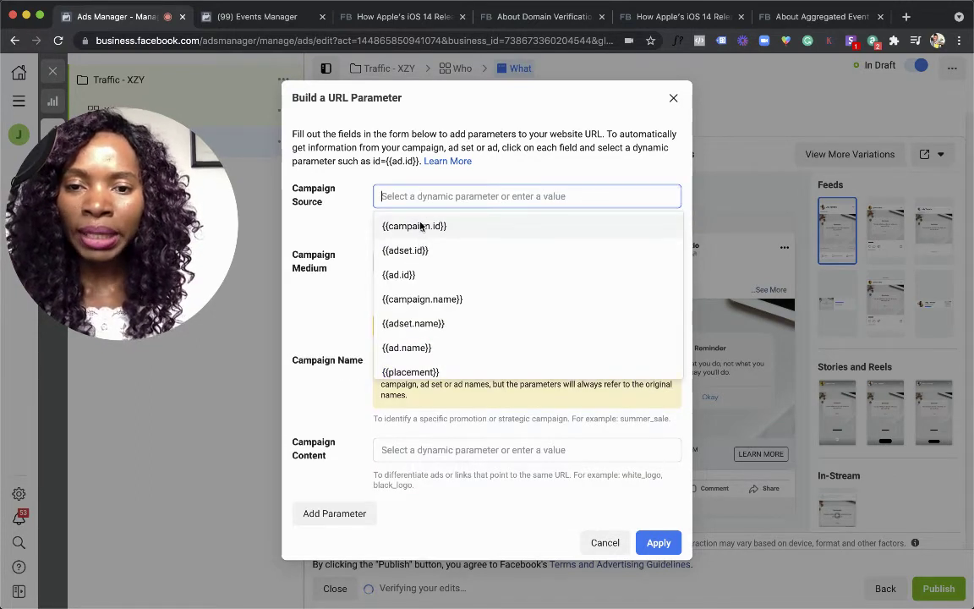
click(420, 227)
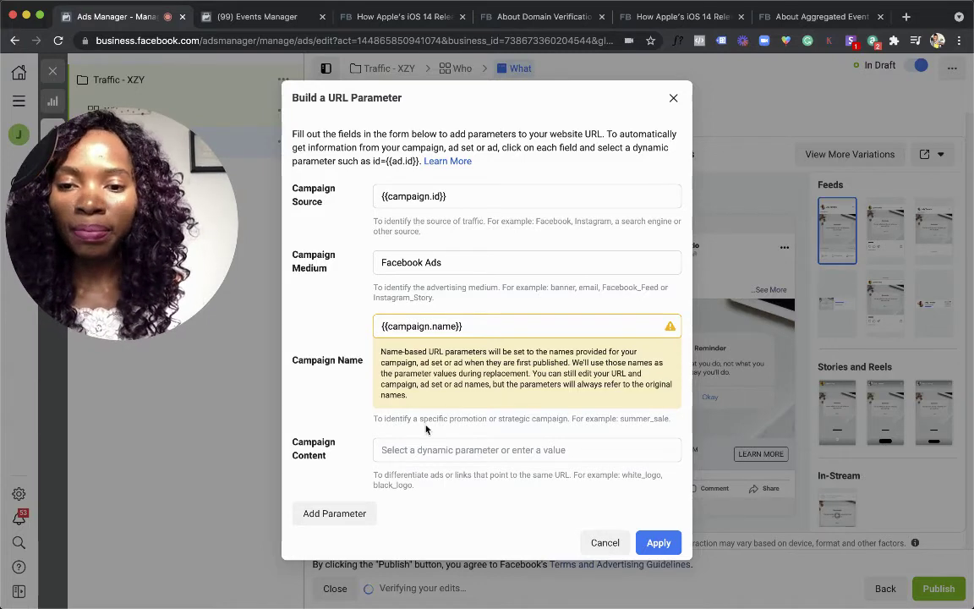
Step: Set the campaign content parameter to {{ad.name}}, review the parameter preview and apply the URL parameters to the ad
click(397, 450)
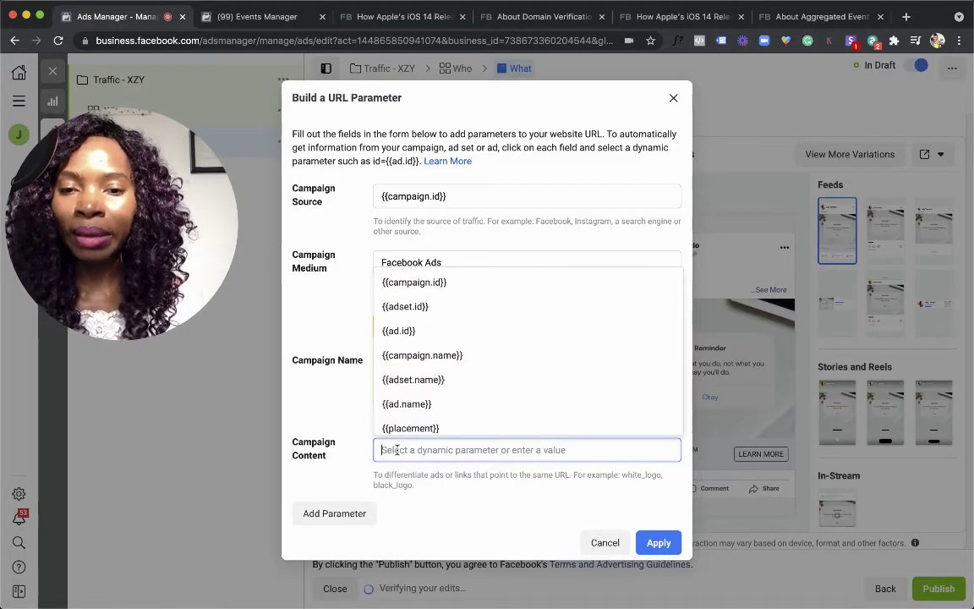
click(409, 405)
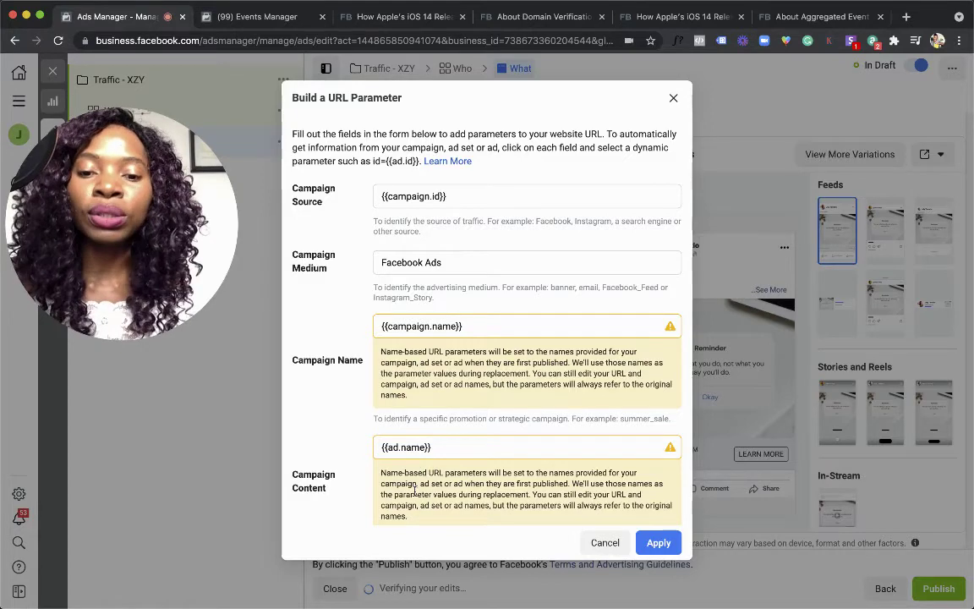
scroll(416, 491, down, 2)
scroll(415, 495, down, 3)
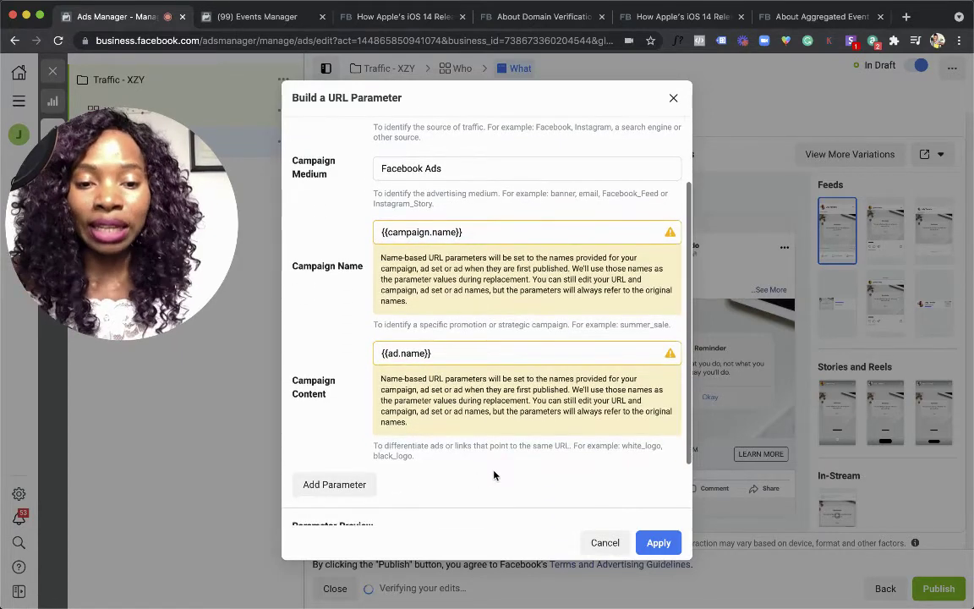
scroll(480, 463, down, 3)
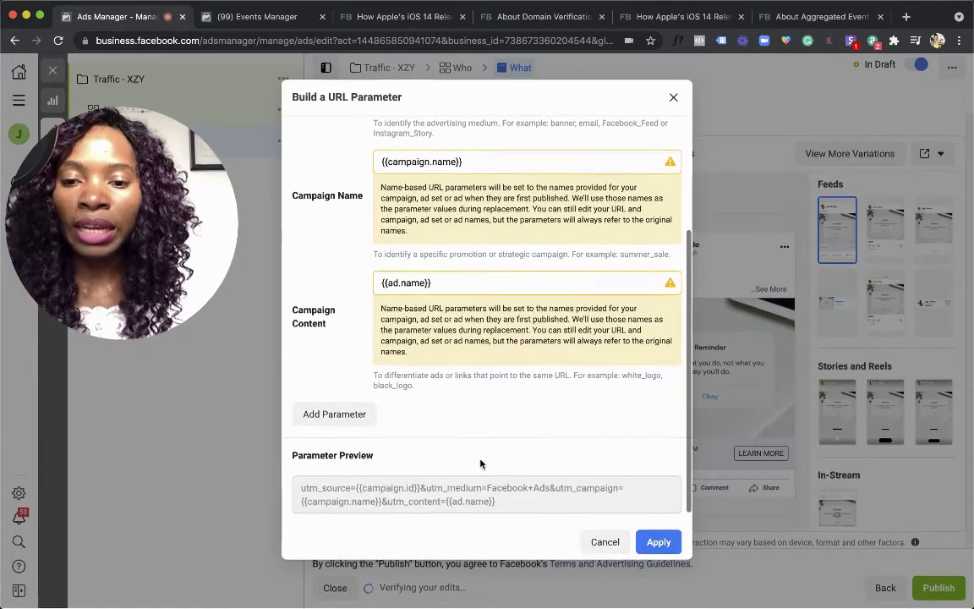
scroll(493, 380, up, 6)
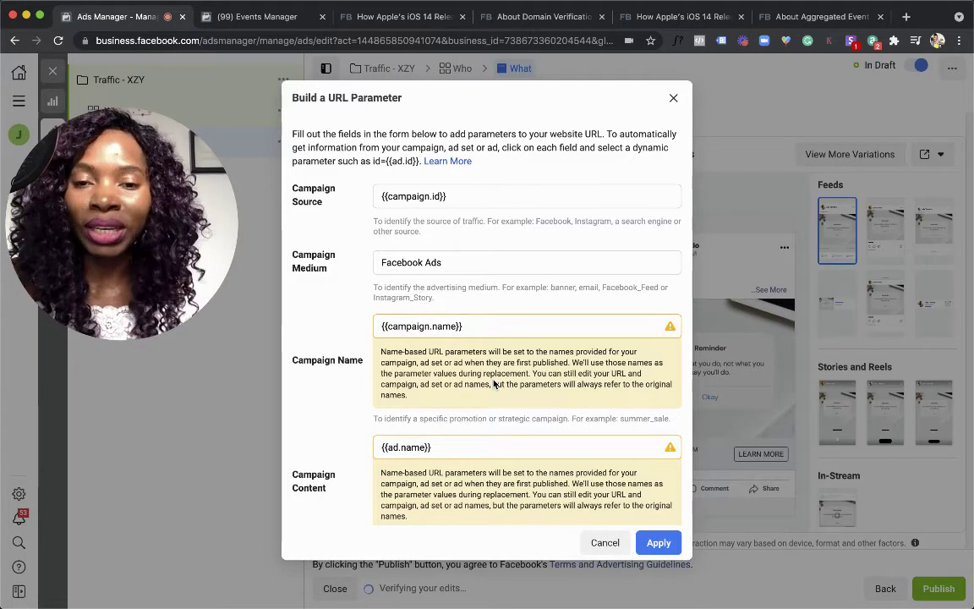
scroll(494, 384, down, 3)
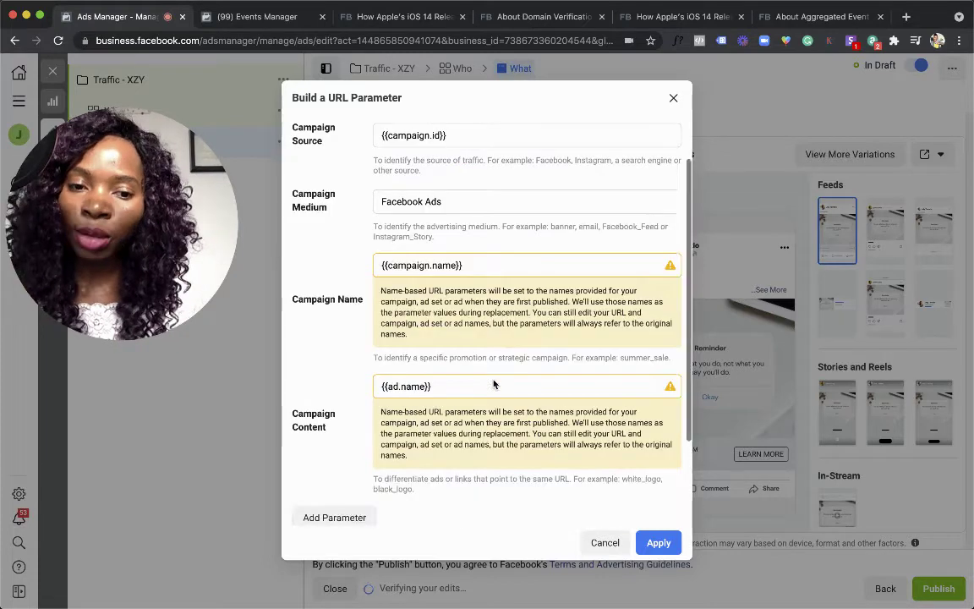
click(658, 544)
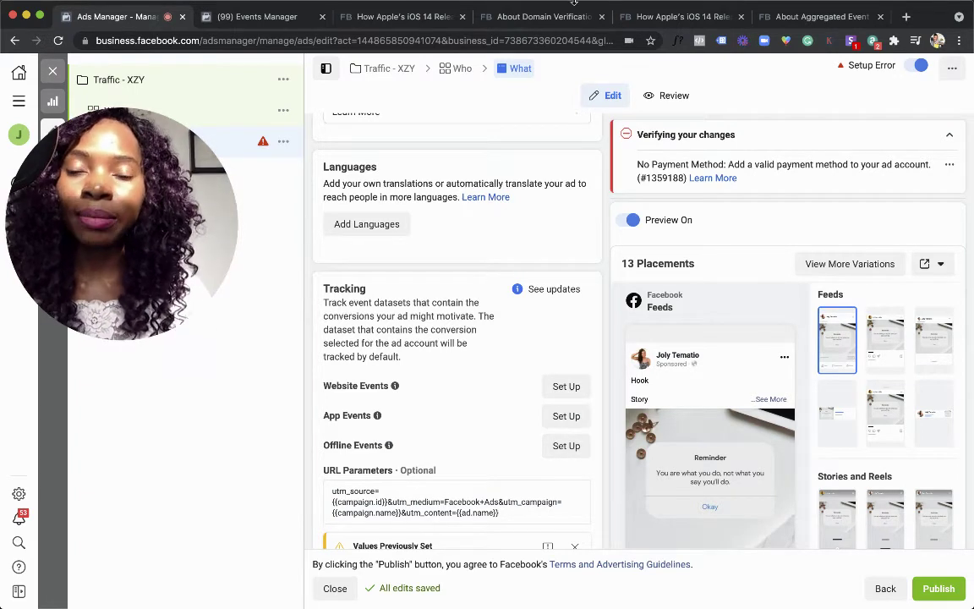
Step: Glance at the iOS 14 release help article, return to Ads Manager and close the ad editor without publishing the draft
click(406, 18)
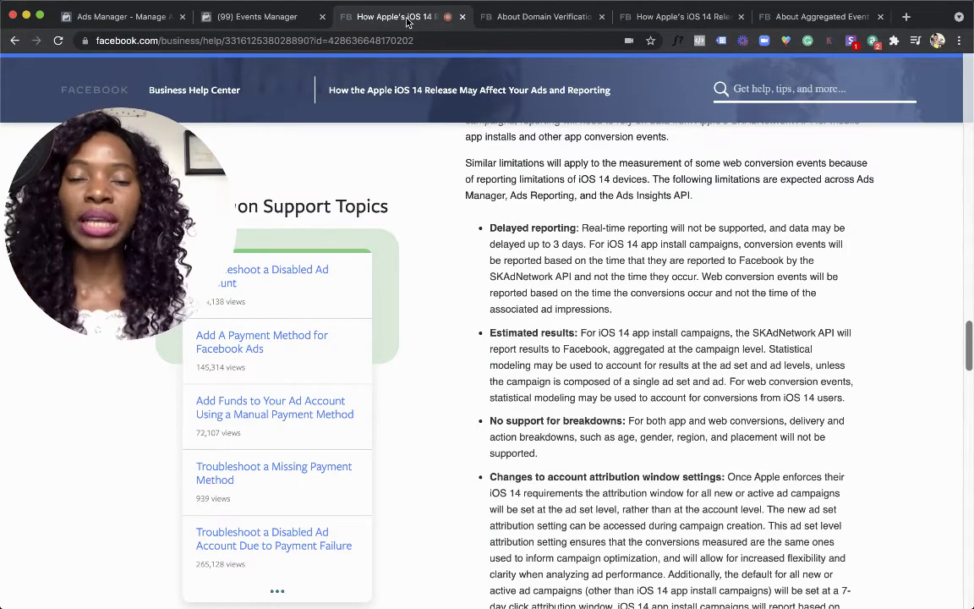
click(120, 18)
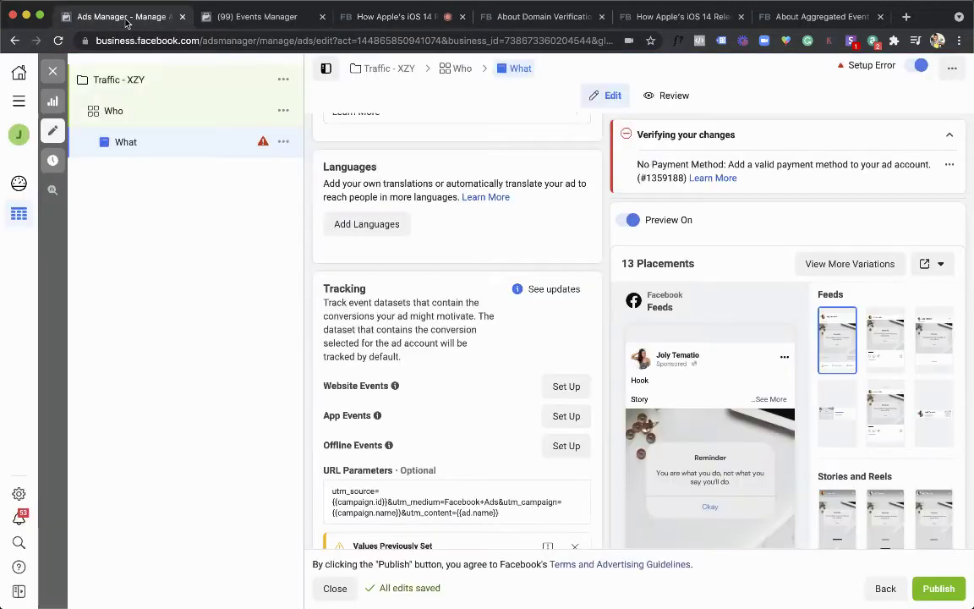
click(52, 71)
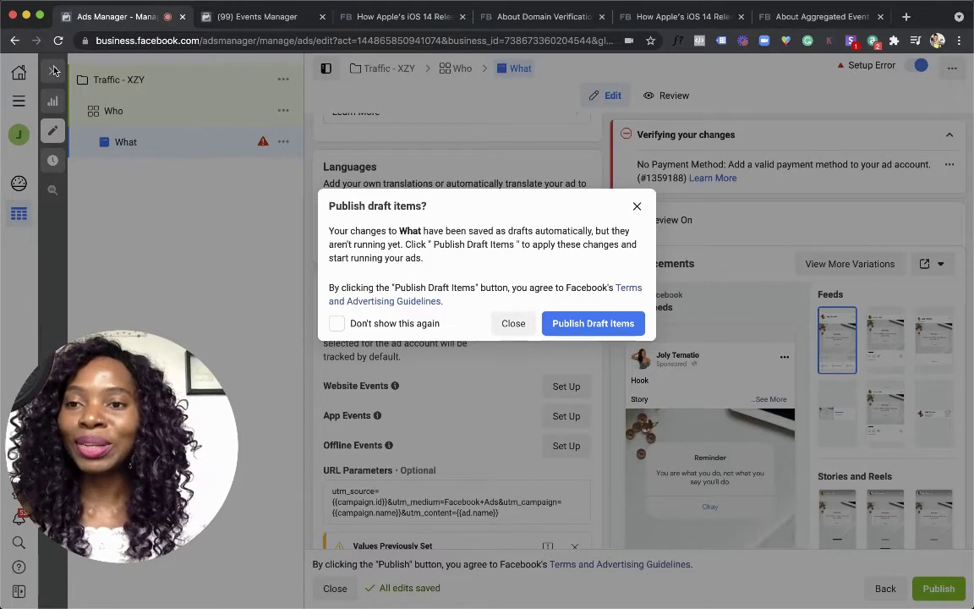
click(568, 182)
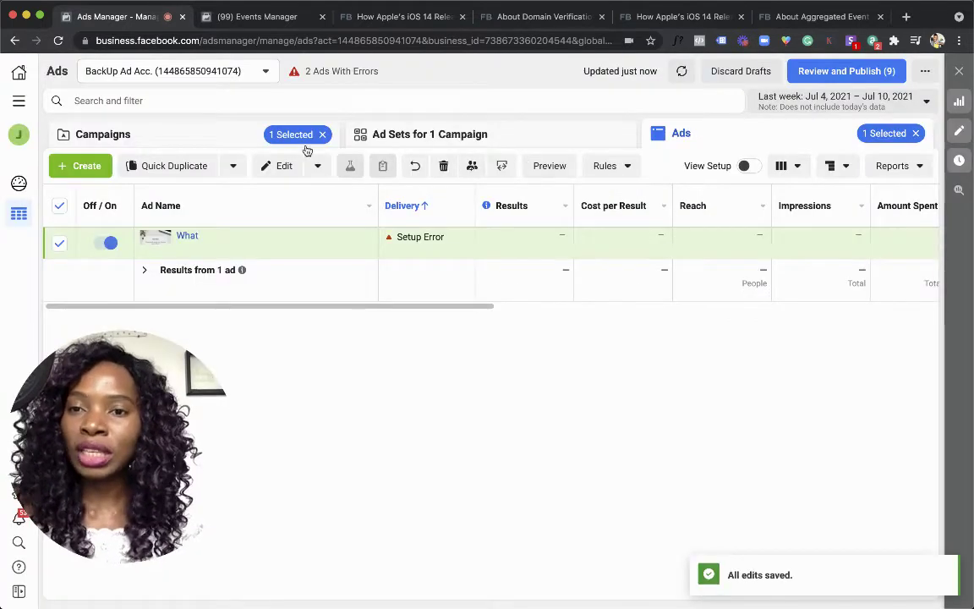
Step: Start creating a new campaign and choose the Lead generation objective, changing it to Messages
click(81, 164)
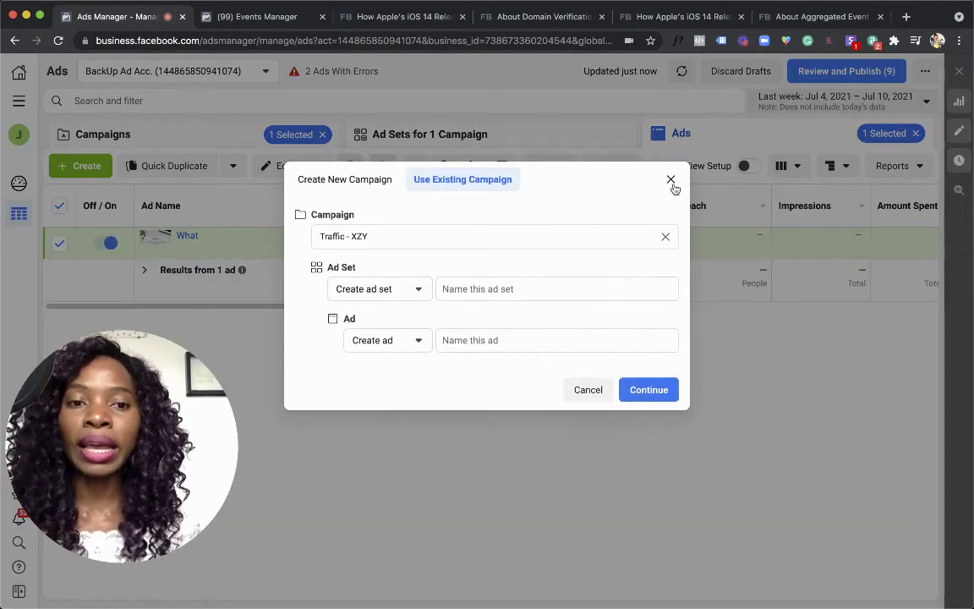
click(671, 181)
click(81, 164)
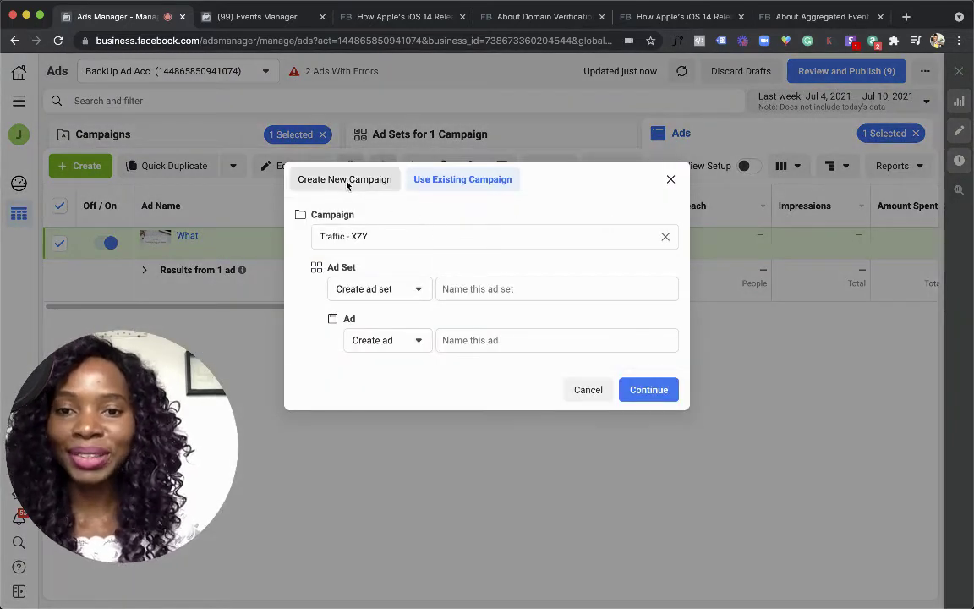
click(347, 183)
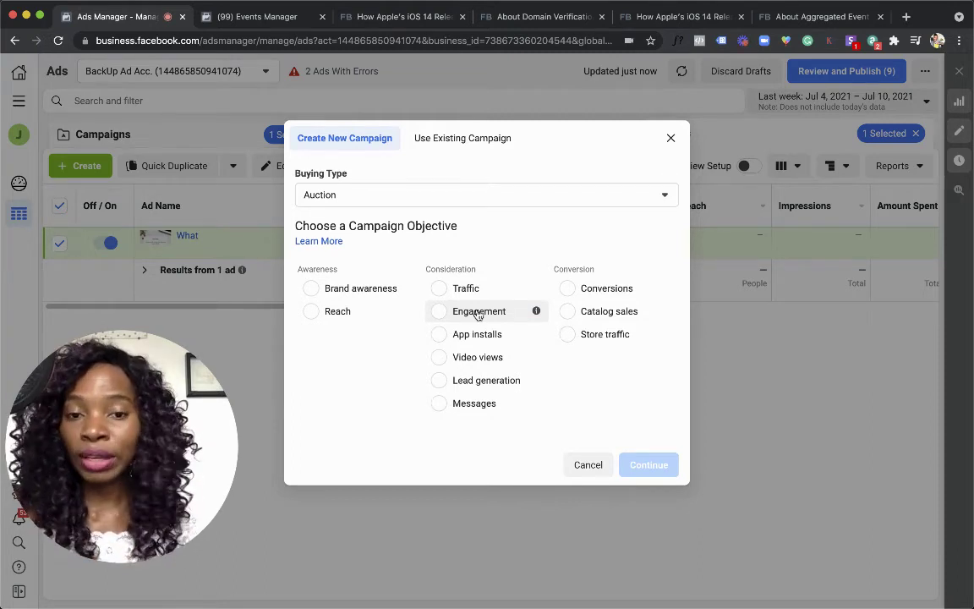
click(454, 382)
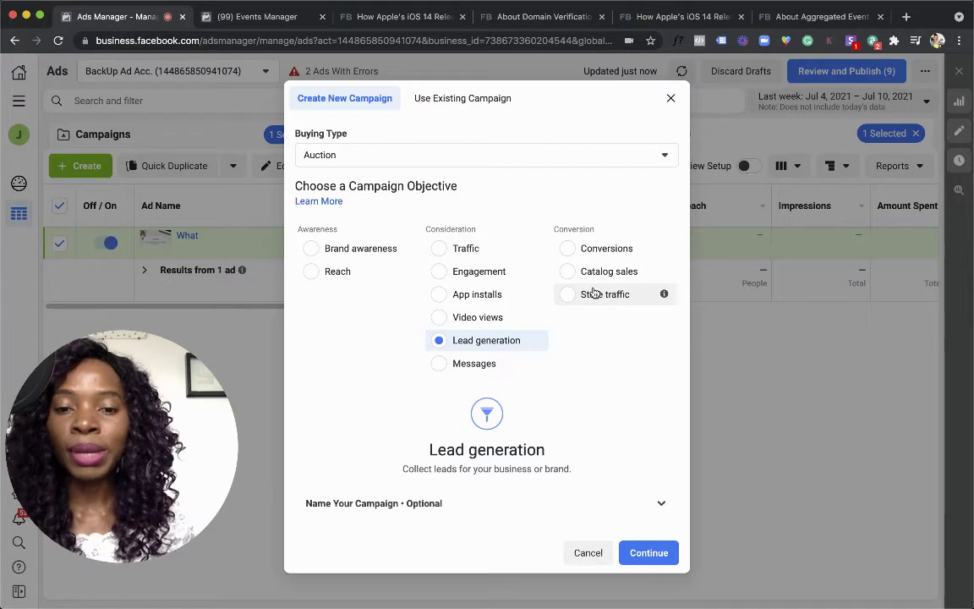
click(440, 365)
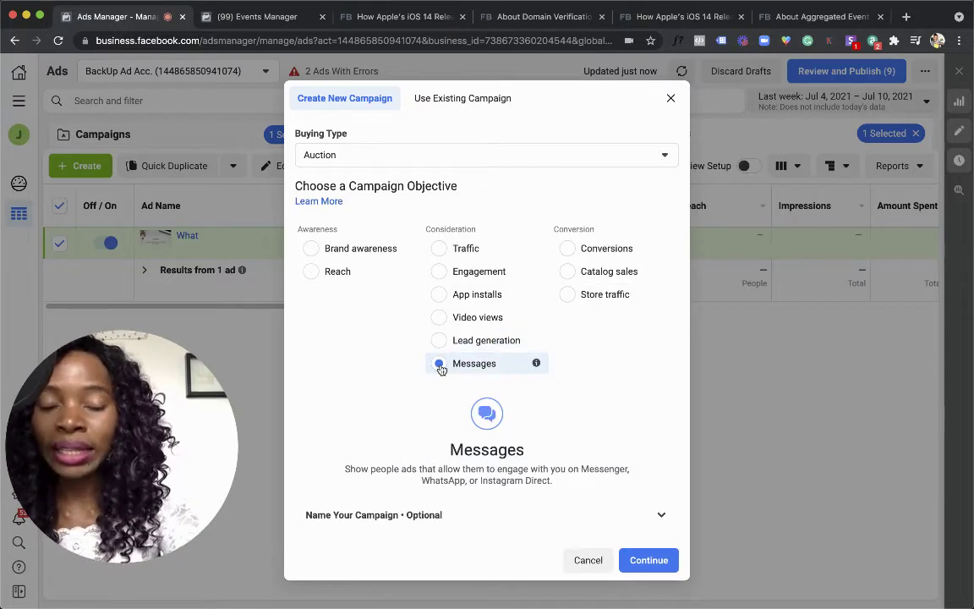